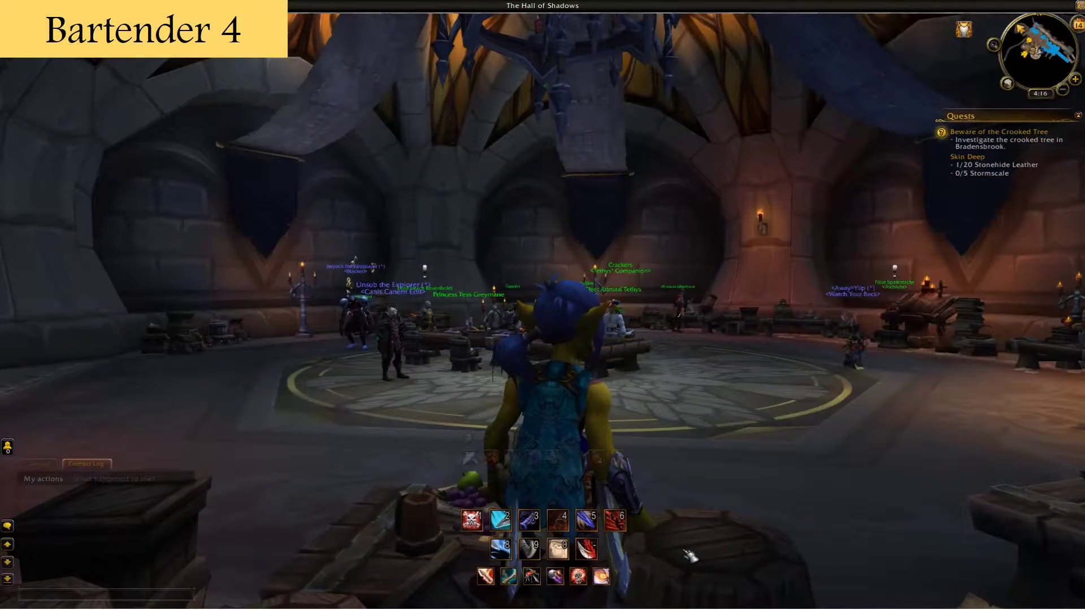
Check the installed addon list from the game menu and return to the game
{"action": "left_click", "coordinate": [607, 444]}
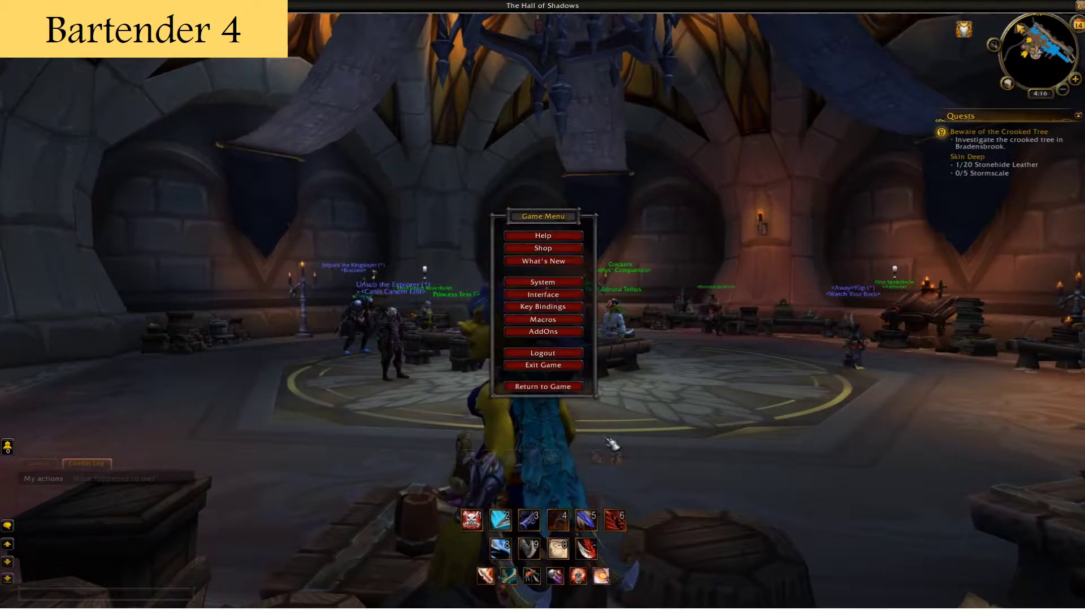
{"action": "left_click", "coordinate": [579, 332]}
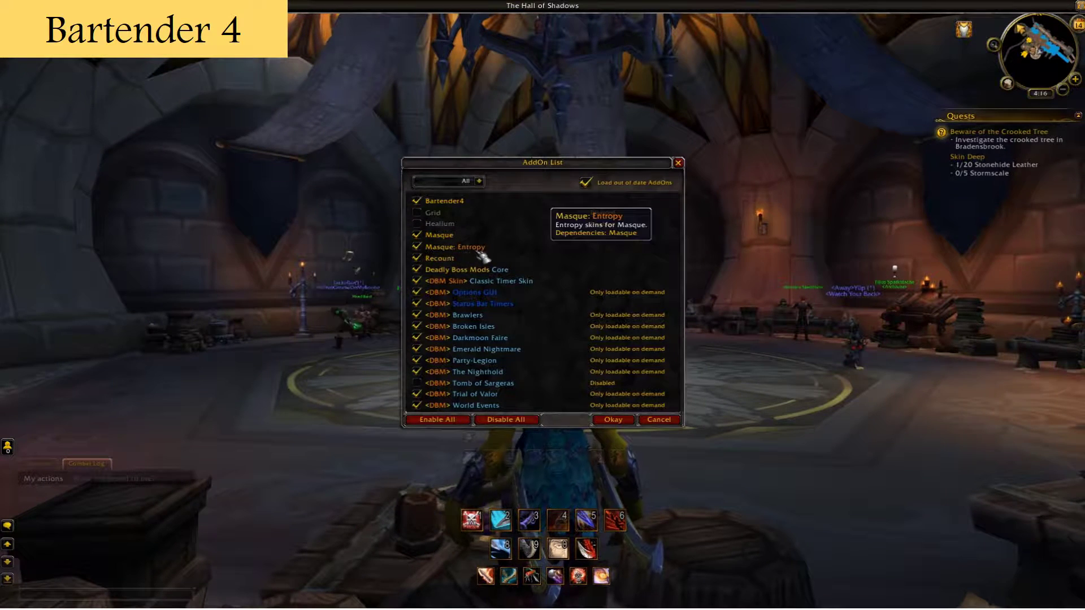
{"action": "left_click", "coordinate": [613, 421]}
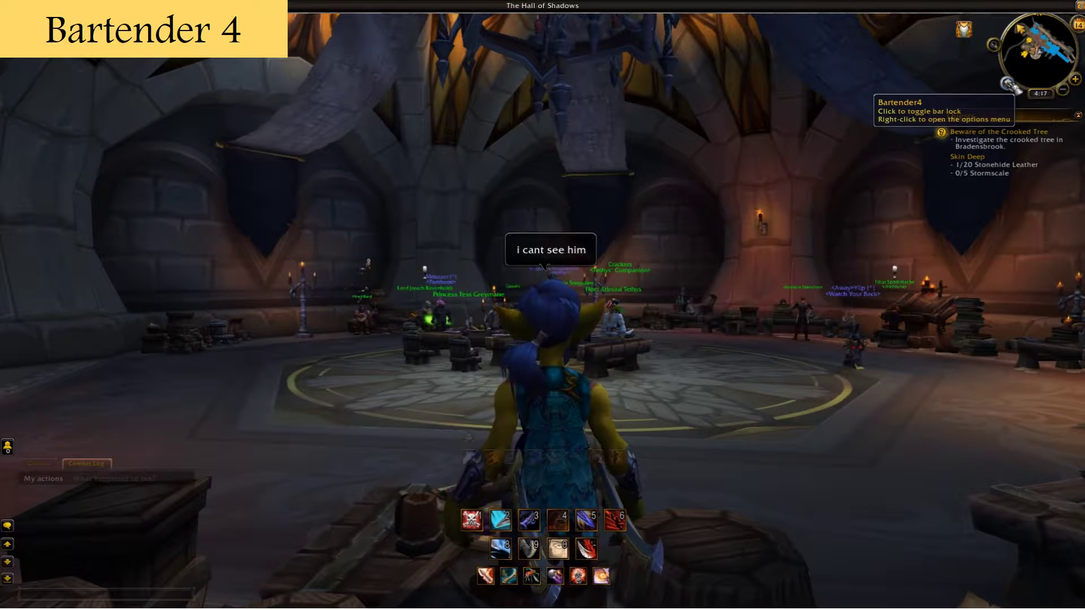
Unlock the bars, open the Bartender4 options, and stack the Zone Ability Bar on the Extra Action Bar
{"action": "left_click", "coordinate": [1009, 85]}
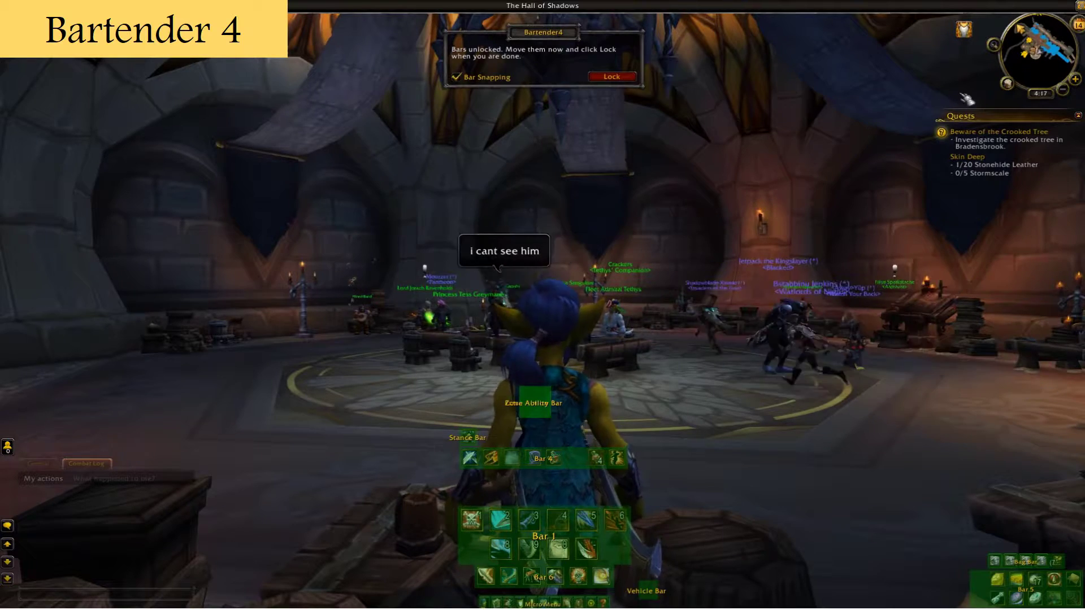
{"action": "right_click", "coordinate": [1006, 84]}
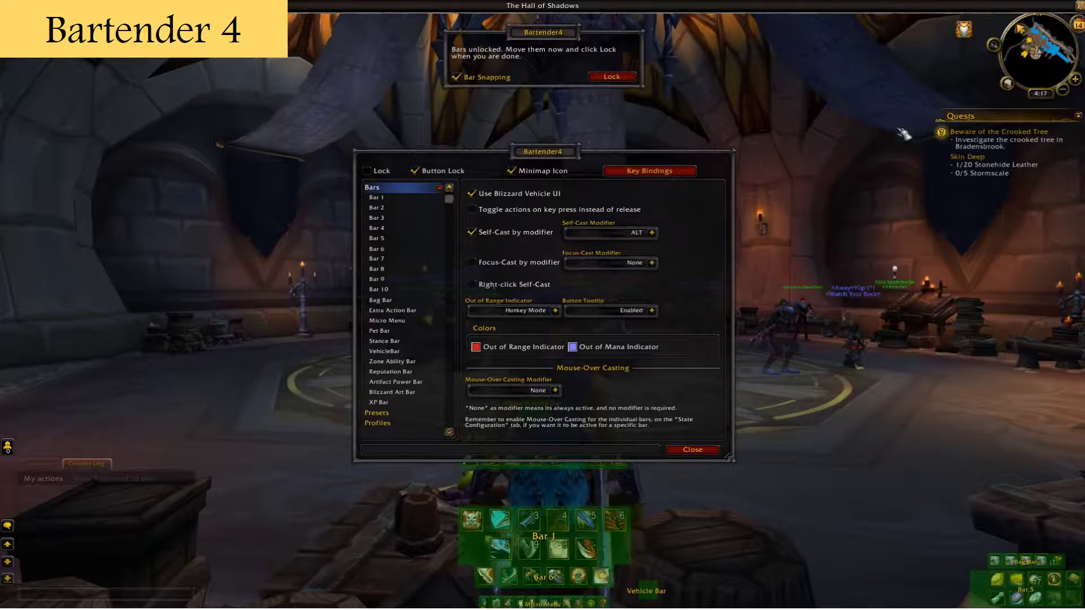
{"action": "left_click_drag", "start_coordinate": [565, 153], "coordinate": [243, 69]}
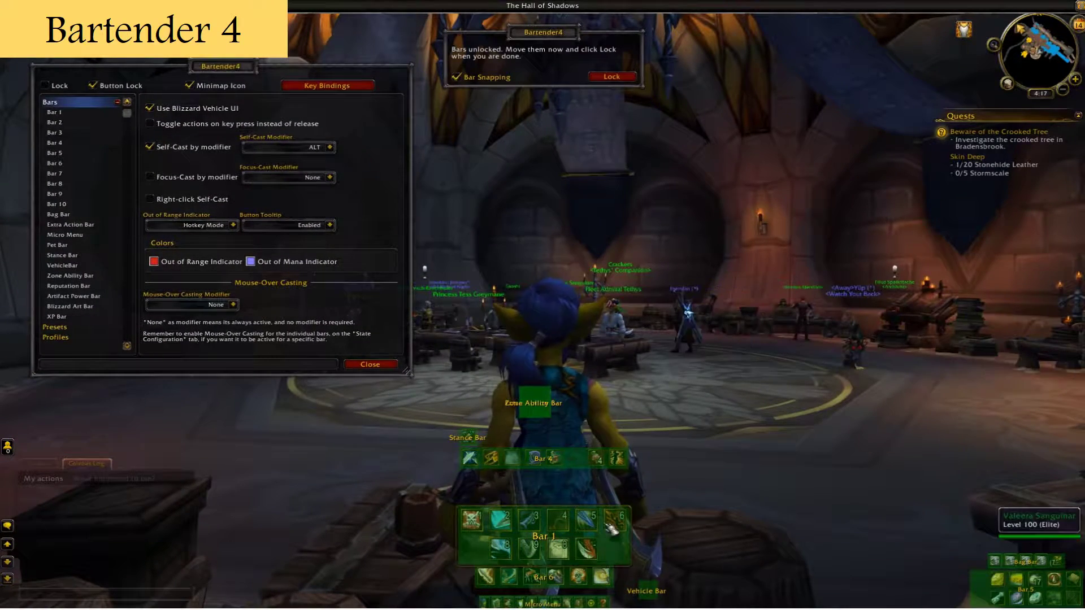
{"action": "left_click_drag", "start_coordinate": [565, 374], "coordinate": [548, 358]}
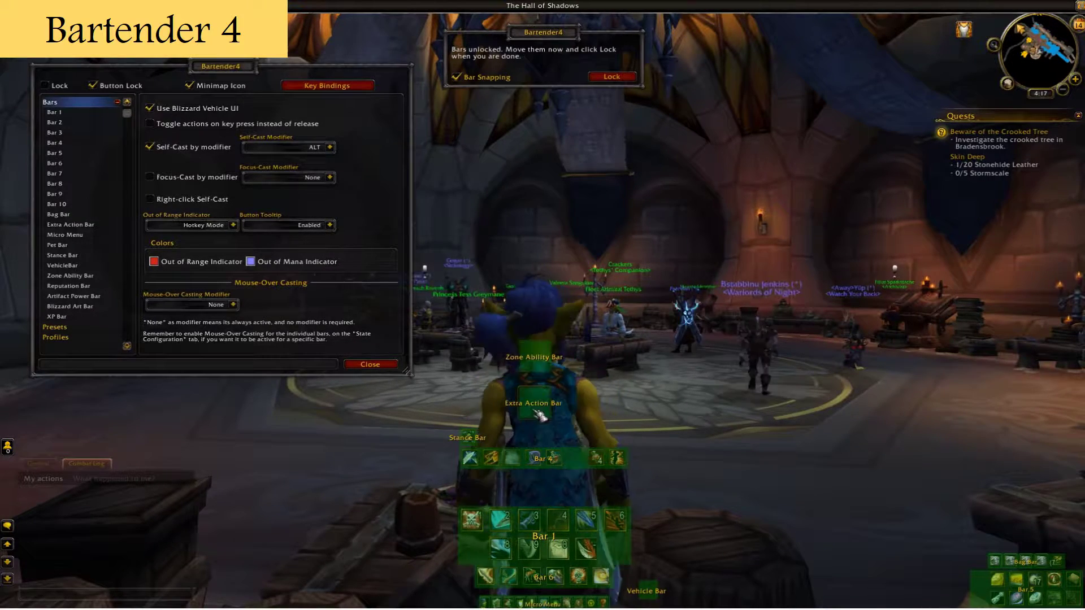
{"action": "left_click_drag", "start_coordinate": [539, 362], "coordinate": [537, 411]}
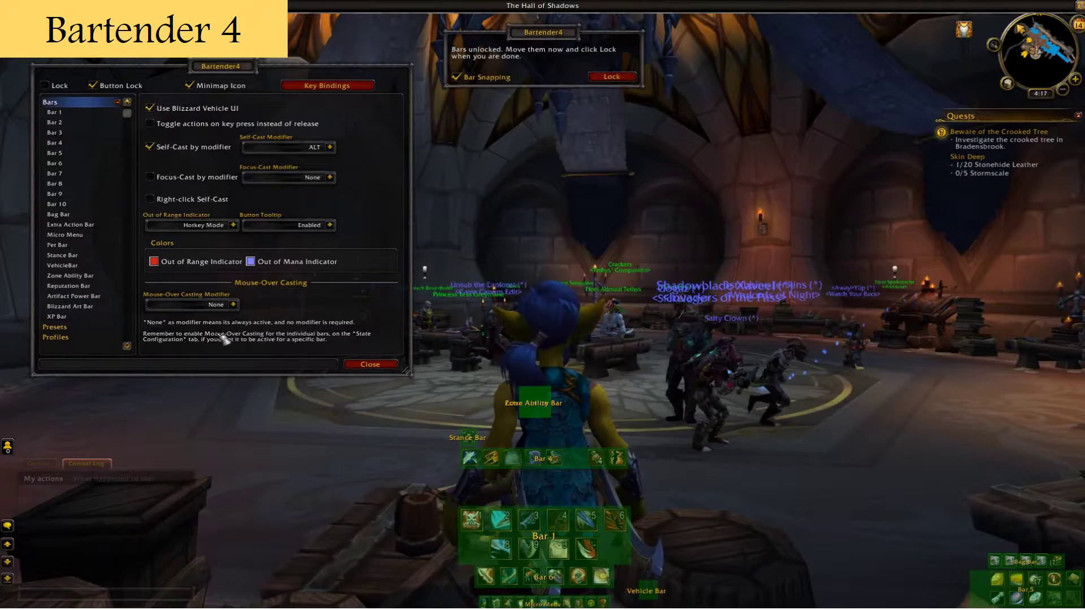
Review the Stance Bar's 20% fade-out, then show Bar 4's settings (8 buttons, 1 row)
{"action": "left_click", "coordinate": [67, 255]}
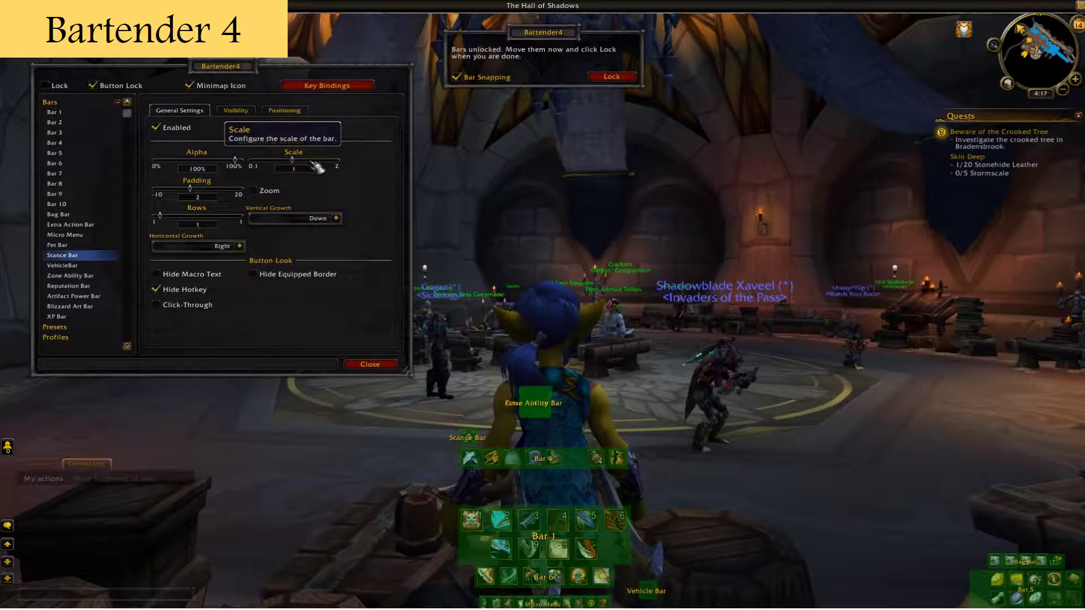
{"action": "left_click", "coordinate": [236, 110]}
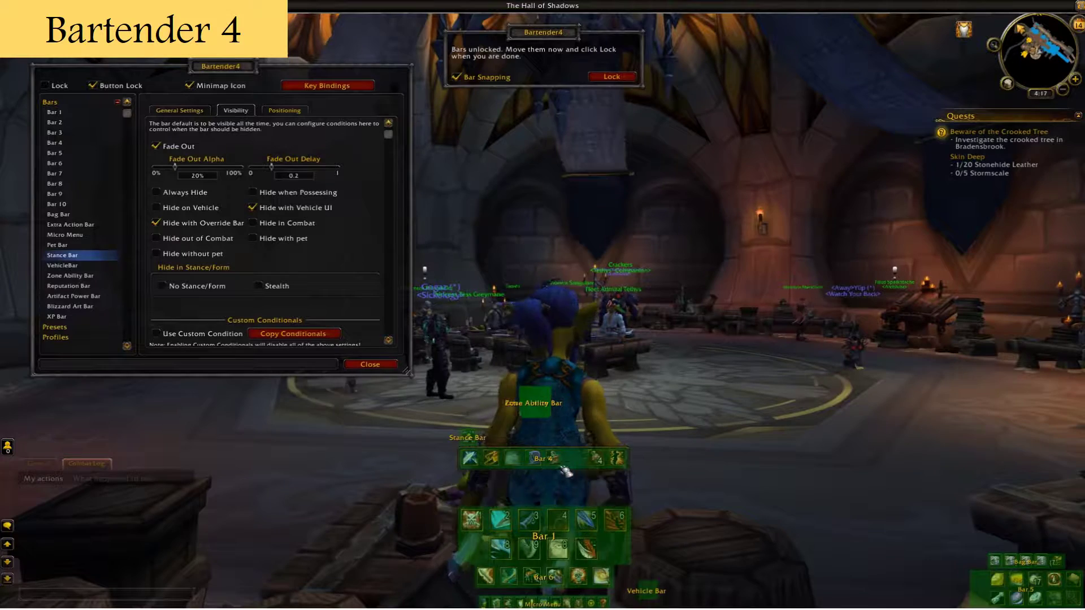
{"action": "left_click", "coordinate": [87, 145]}
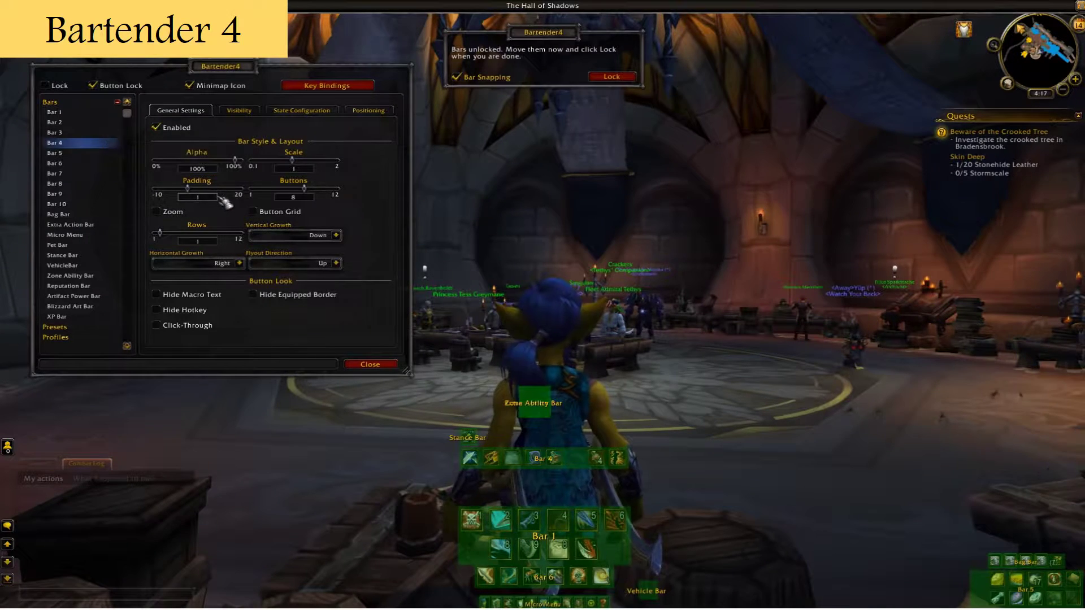
Check Bar 4's visibility, set Bar 1's scale to 1.4 and review its fade-out, then select Bar 6
{"action": "left_click", "coordinate": [239, 112]}
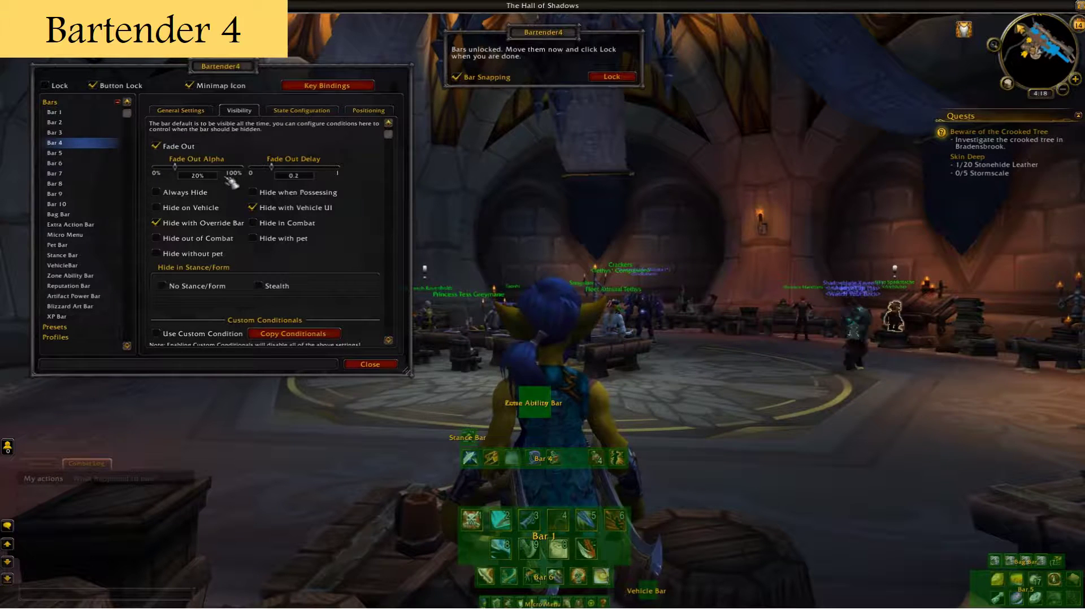
{"action": "left_click", "coordinate": [85, 112]}
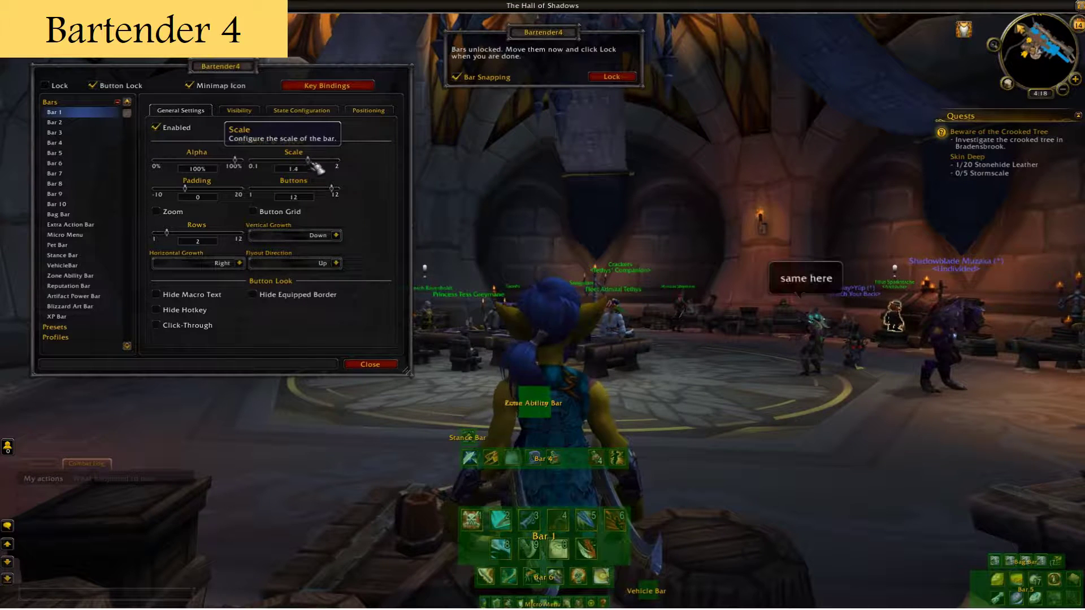
{"action": "mouse_move", "coordinate": [311, 165]}
{"action": "left_mouse_down"}
{"action": "mouse_move", "coordinate": [291, 165]}
{"action": "mouse_move", "coordinate": [338, 165]}
{"action": "mouse_move", "coordinate": [298, 165]}
{"action": "mouse_move", "coordinate": [313, 166]}
{"action": "left_mouse_up"}
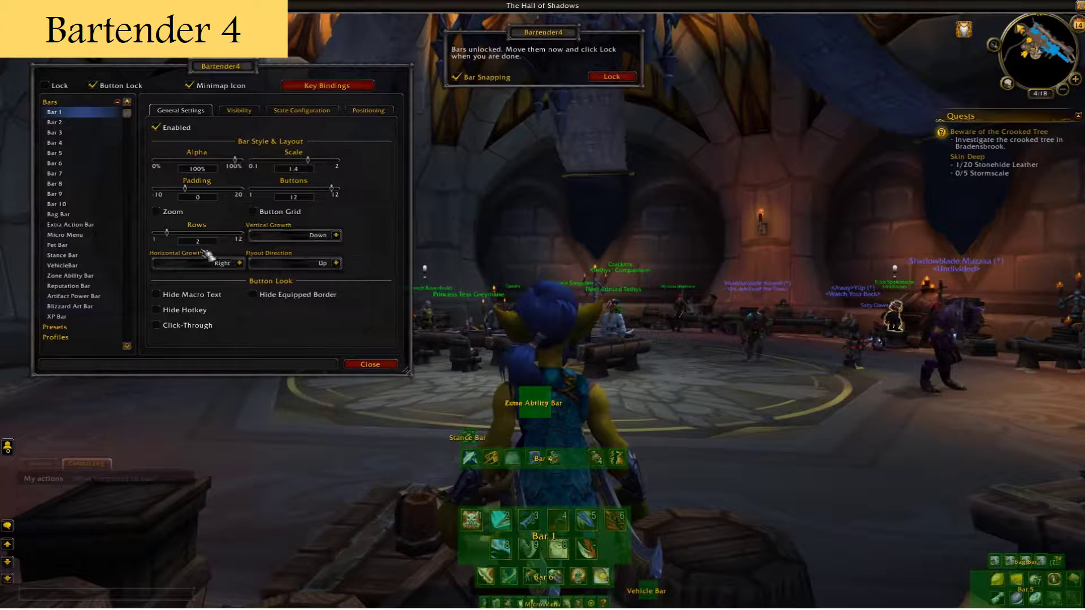
{"action": "left_click", "coordinate": [240, 110]}
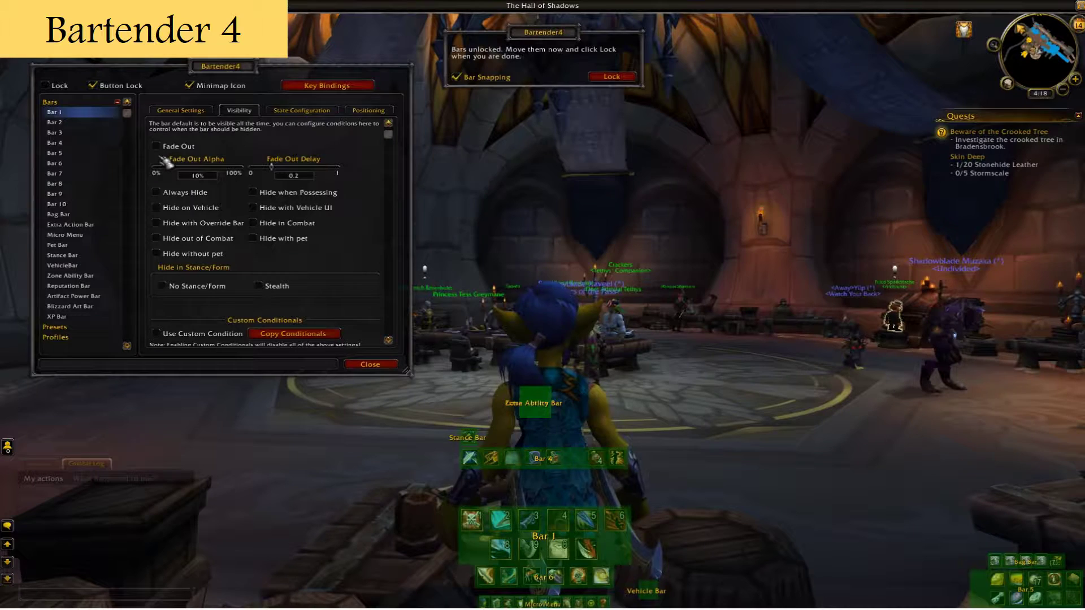
{"action": "left_click", "coordinate": [194, 111]}
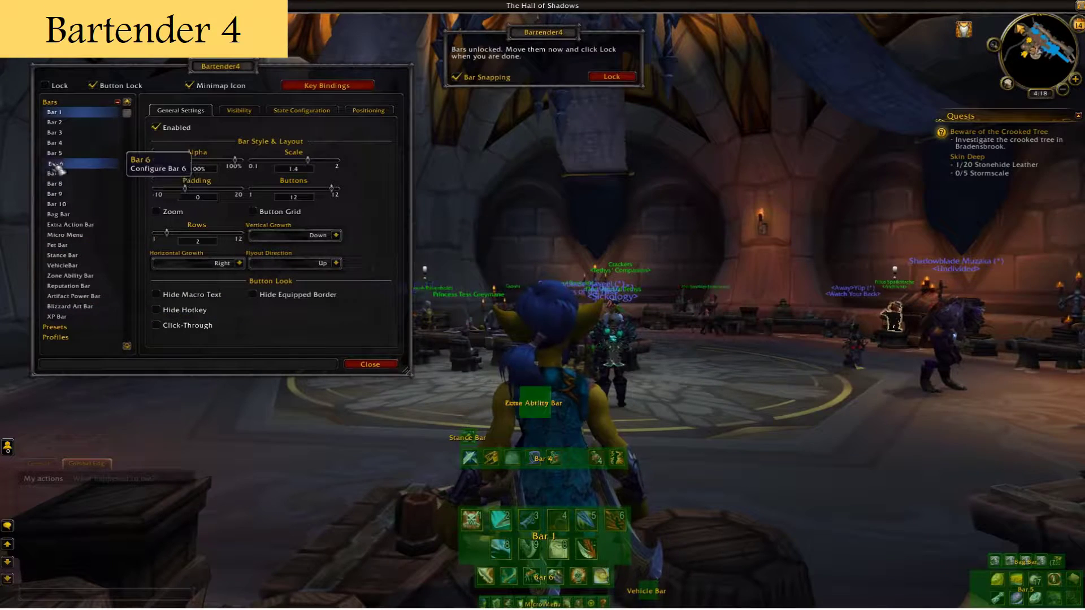
{"action": "left_click", "coordinate": [112, 165]}
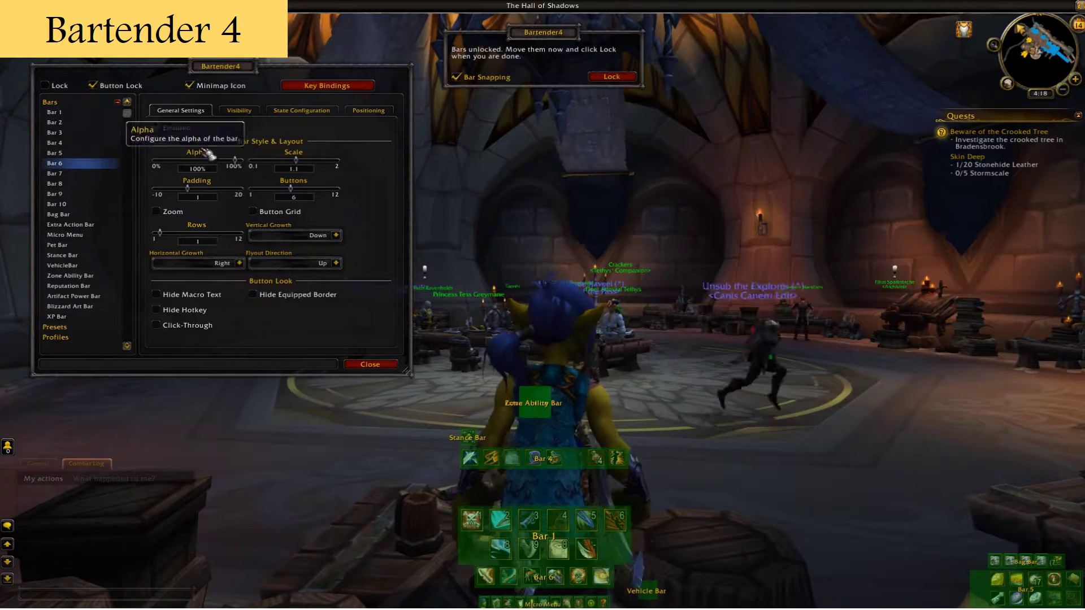
Review the fade-out options of Bar 6 and the Micro Menu
{"action": "left_click", "coordinate": [238, 111]}
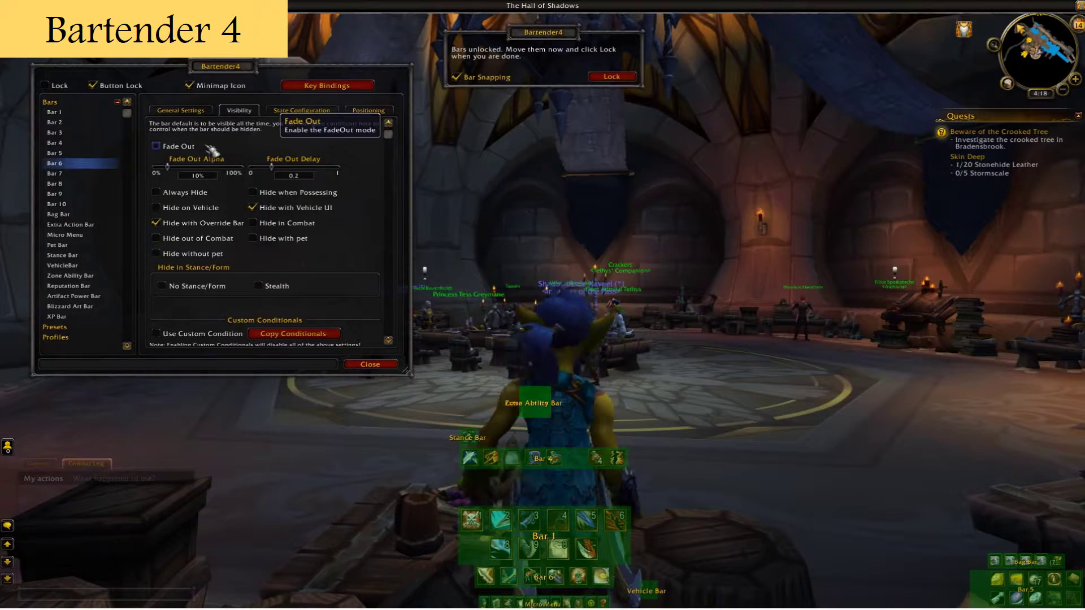
{"action": "left_click", "coordinate": [207, 114]}
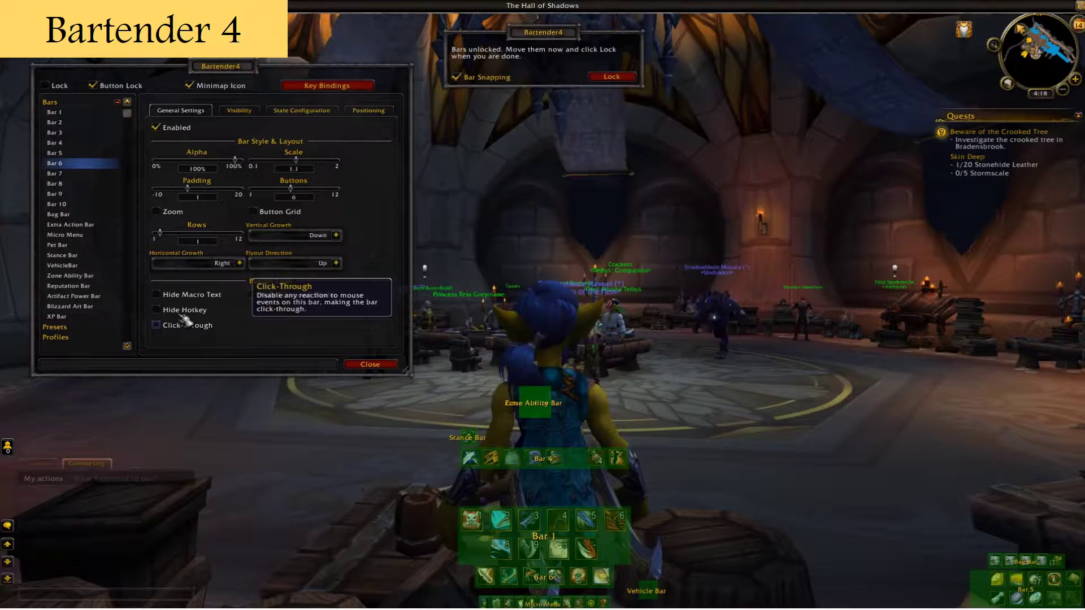
{"action": "left_click", "coordinate": [105, 234]}
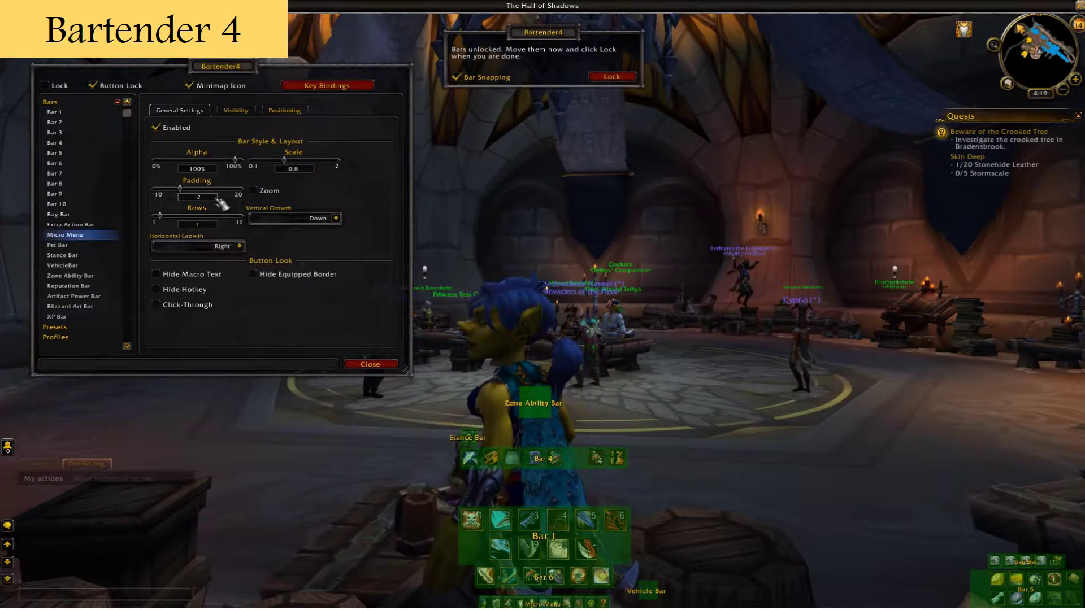
{"action": "left_click", "coordinate": [234, 111]}
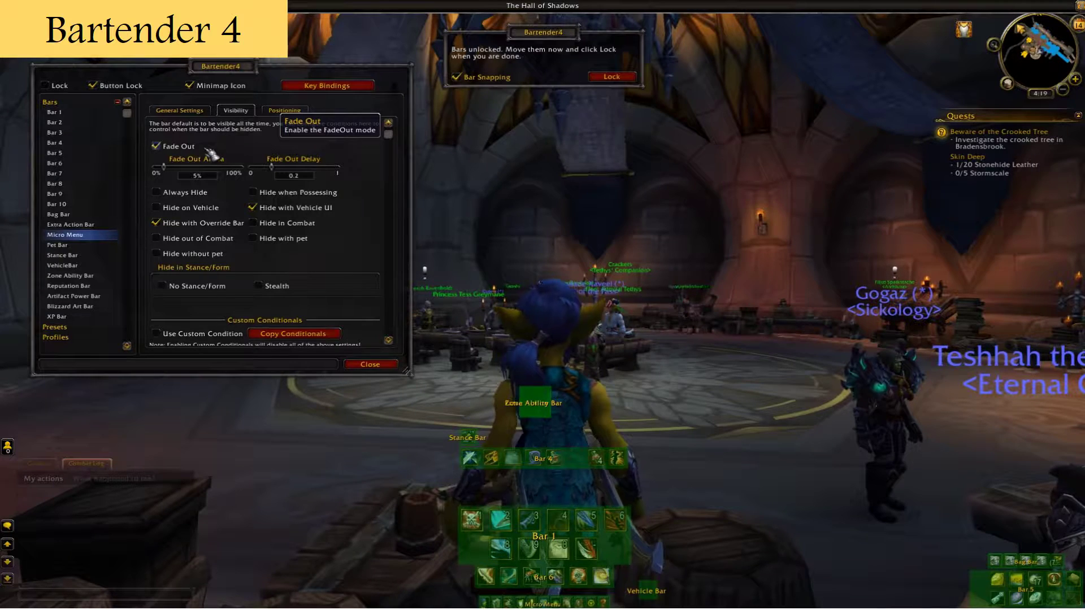
Check the VehicleBar's visibility options, then show Bar 5's general settings
{"action": "left_click", "coordinate": [62, 265]}
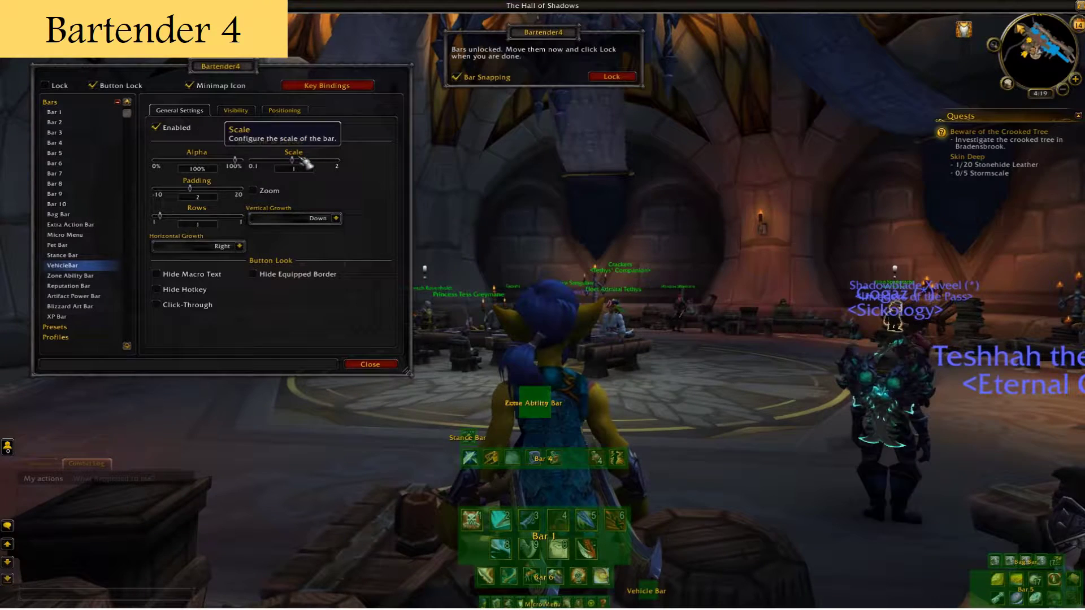
{"action": "left_click", "coordinate": [235, 110]}
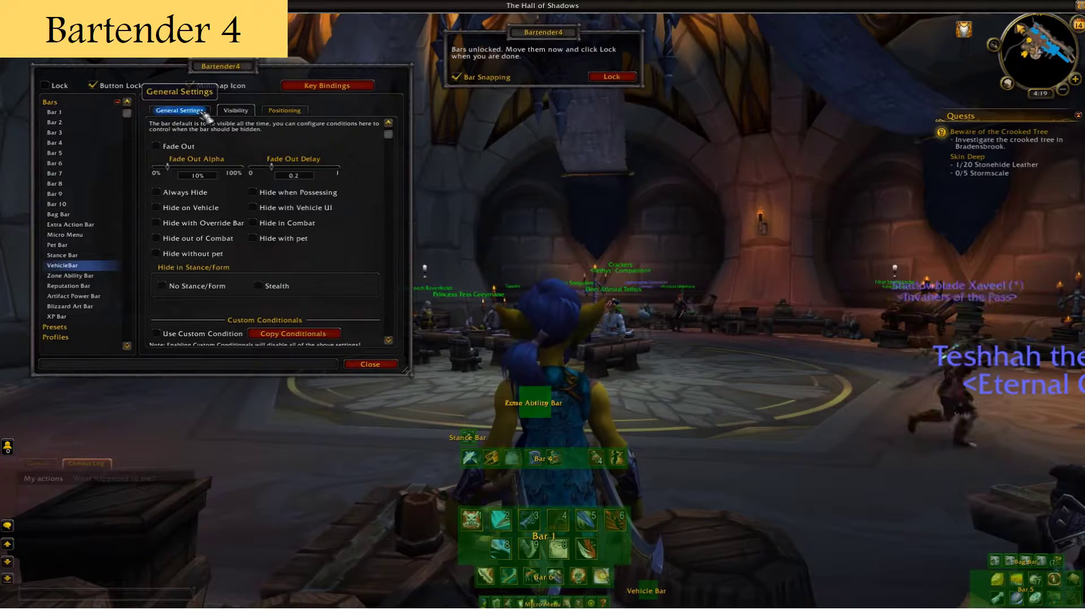
{"action": "left_click", "coordinate": [179, 110]}
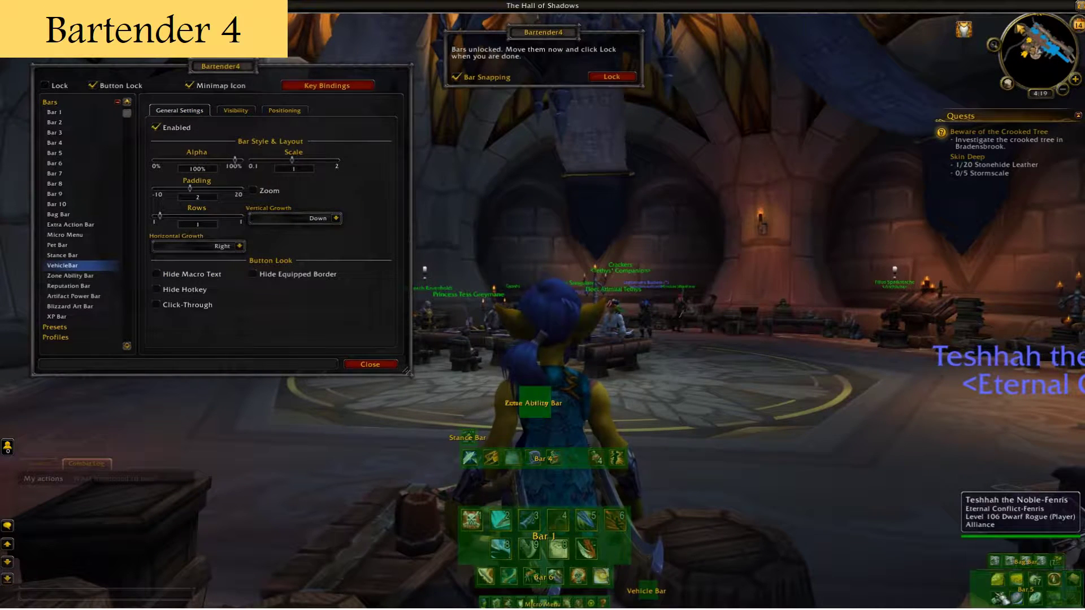
{"action": "left_click", "coordinate": [67, 154]}
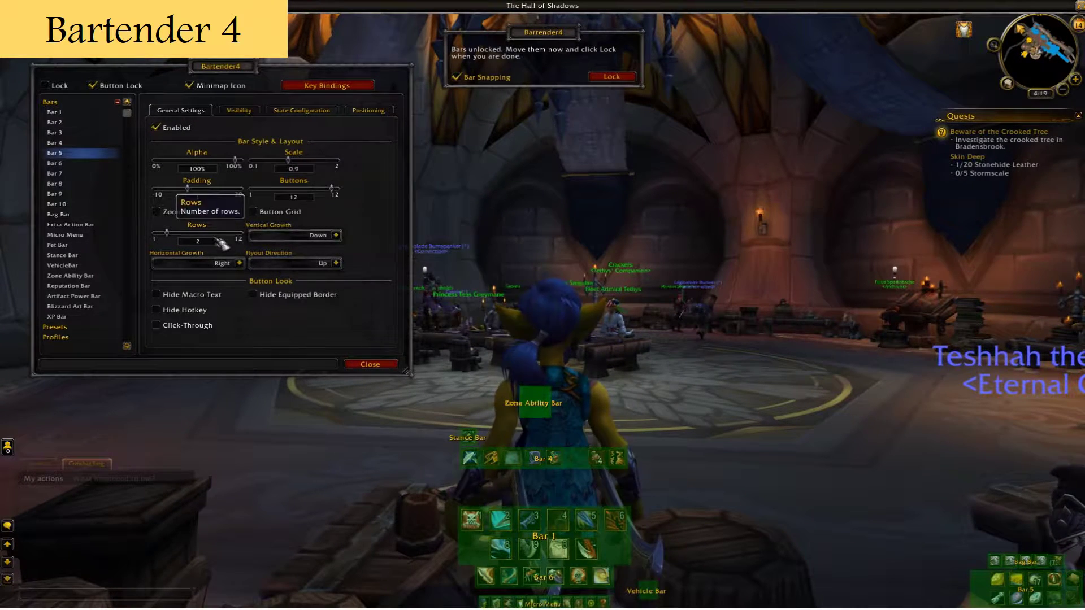
Fade out Bar 5 and the Bag Bar to 0% alpha, and nudge Bar 4 higher
{"action": "left_click", "coordinate": [241, 110]}
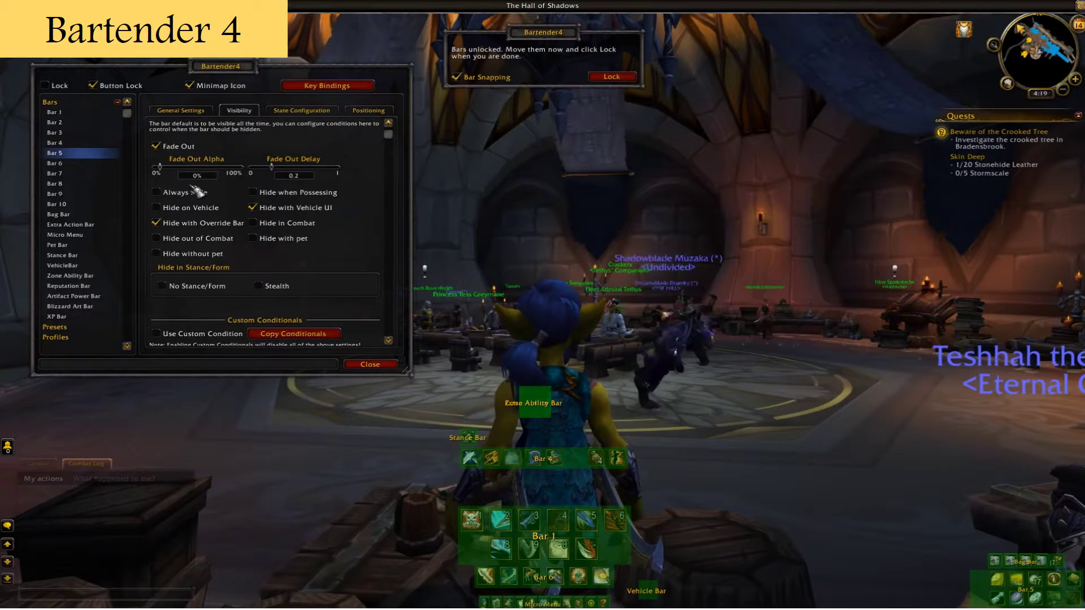
{"action": "left_click", "coordinate": [79, 215]}
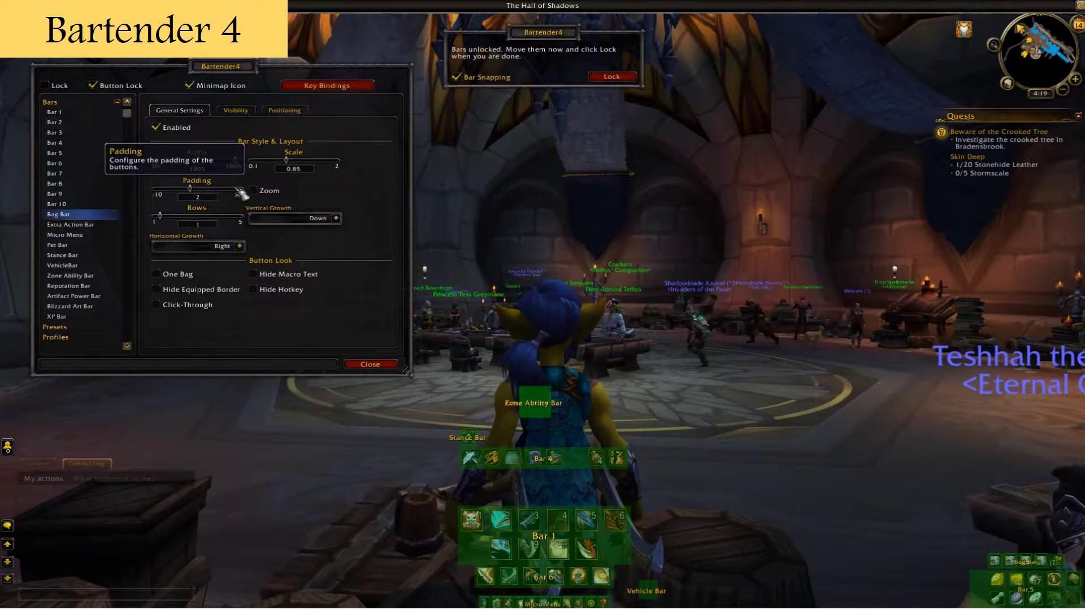
{"action": "left_click", "coordinate": [235, 110]}
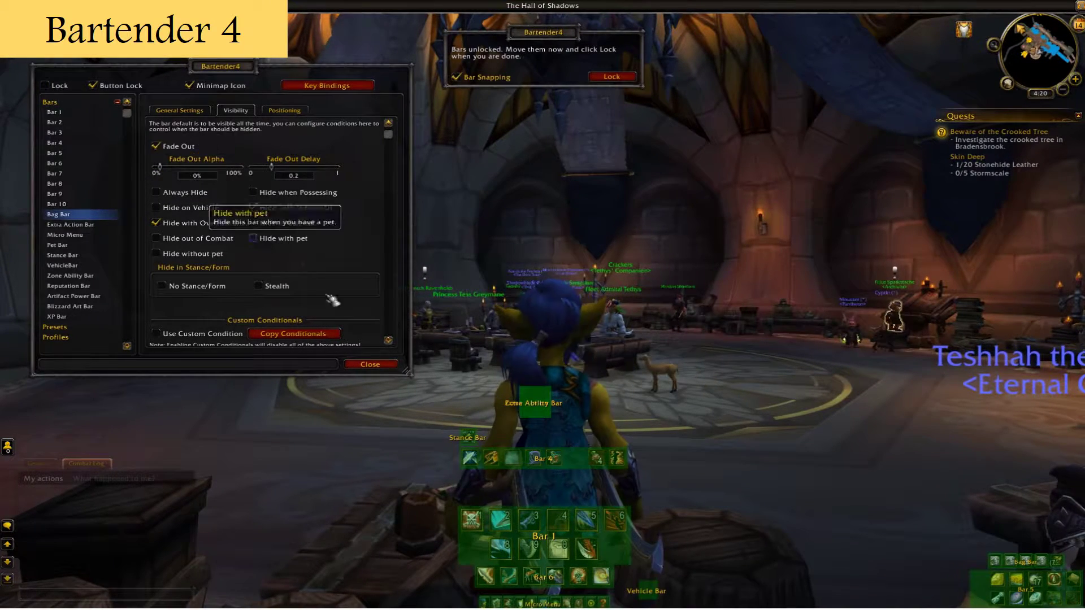
{"action": "left_click_drag", "start_coordinate": [545, 504], "coordinate": [554, 474]}
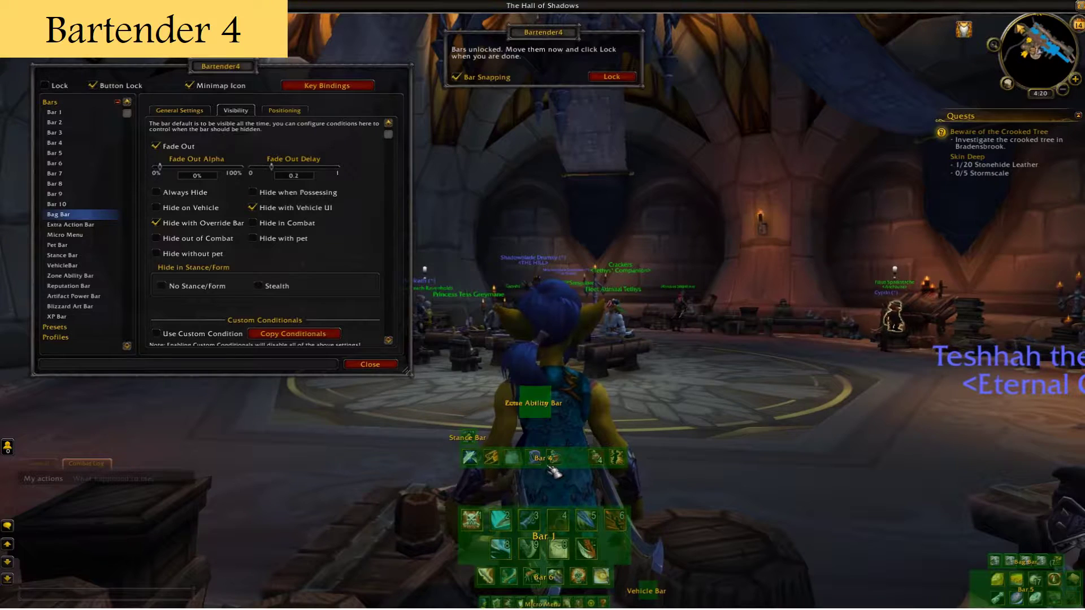
Lock all bars and confirm the faded Bag Bar and Bar 5 reappear on mouseover
{"action": "left_click", "coordinate": [45, 85]}
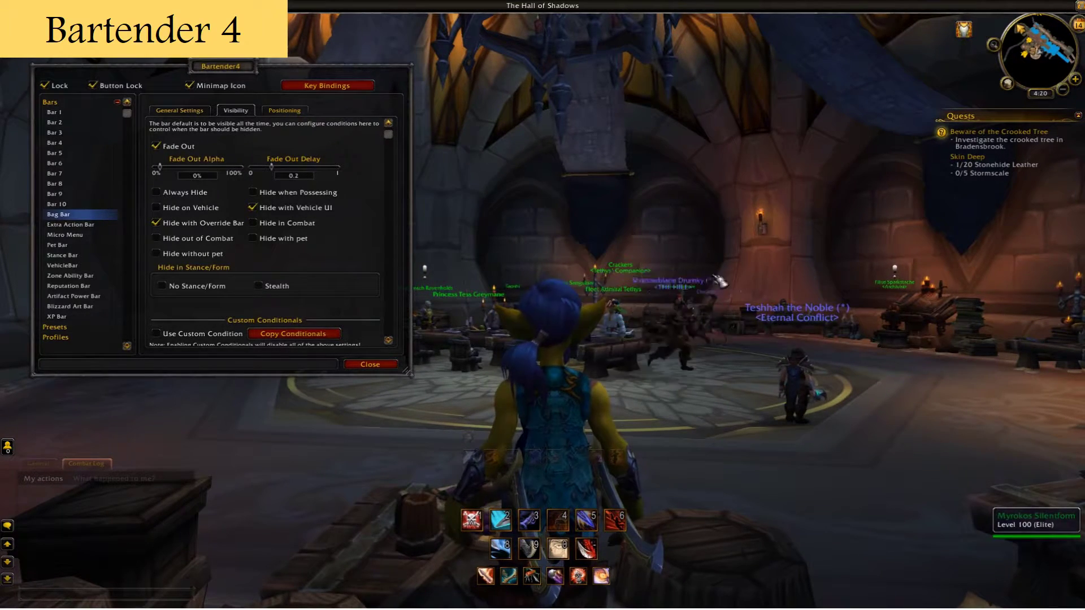
{"action": "mouse_move", "coordinate": [1040, 565]}
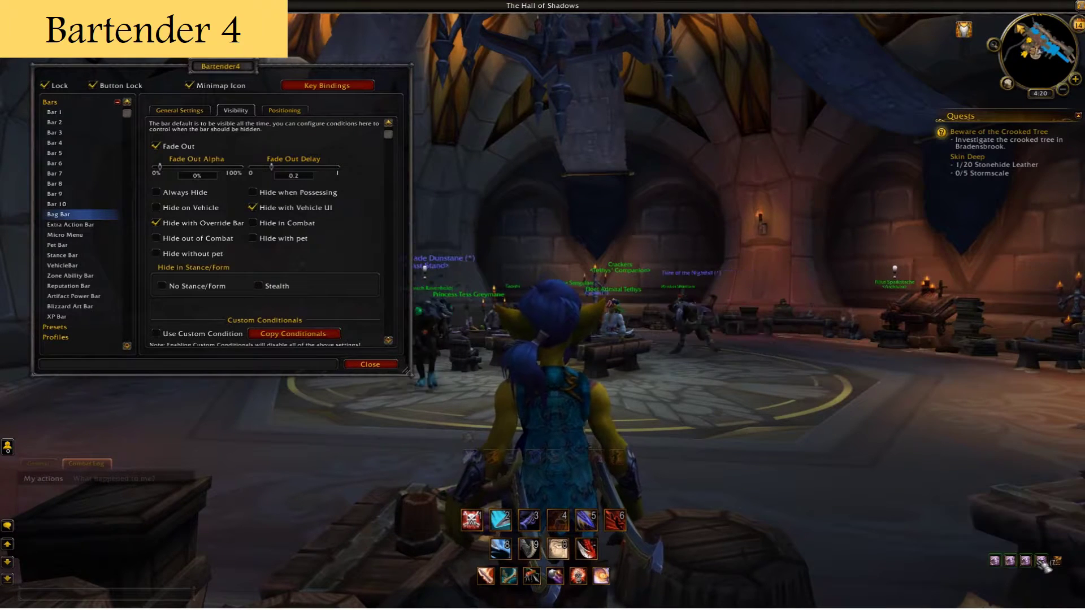
{"action": "mouse_move", "coordinate": [1039, 598]}
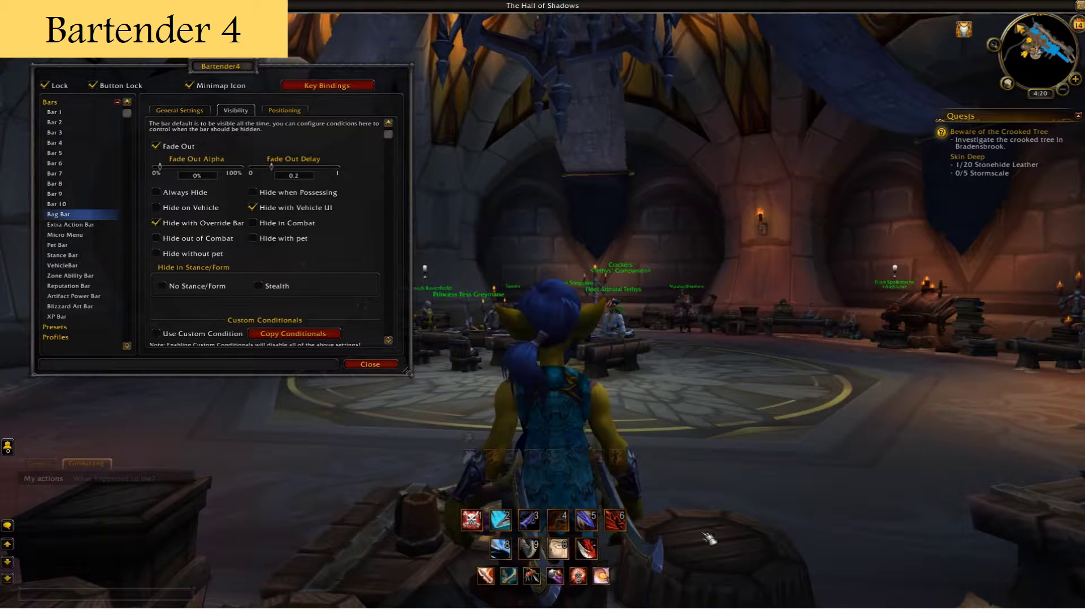
{"action": "mouse_move", "coordinate": [629, 461]}
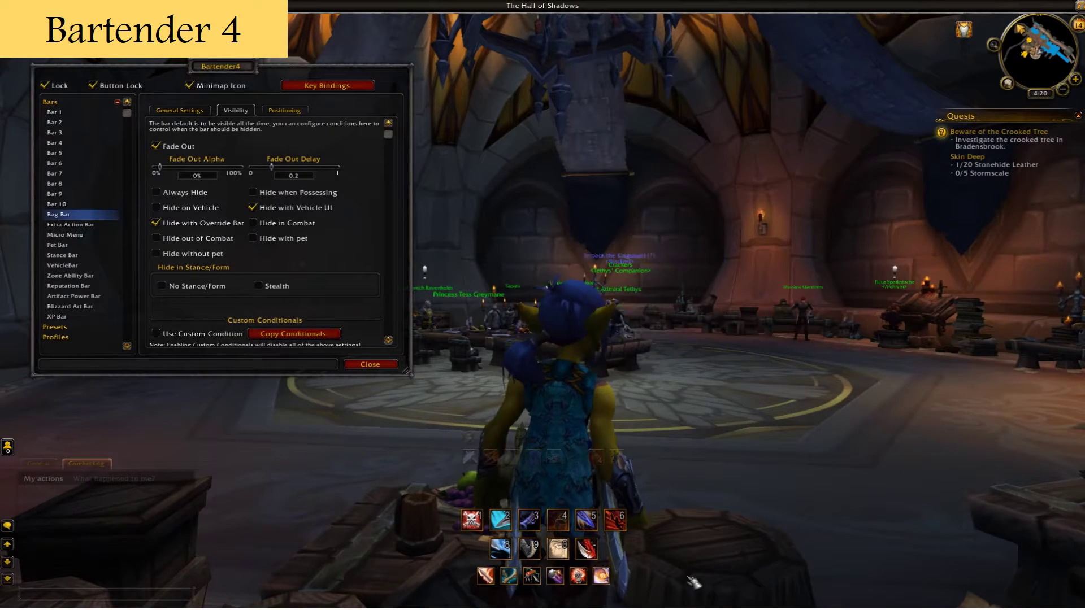
Move the spell from slot 6 to the last slot and back, then close Bartender4's settings
{"action": "mouse_move", "coordinate": [579, 602]}
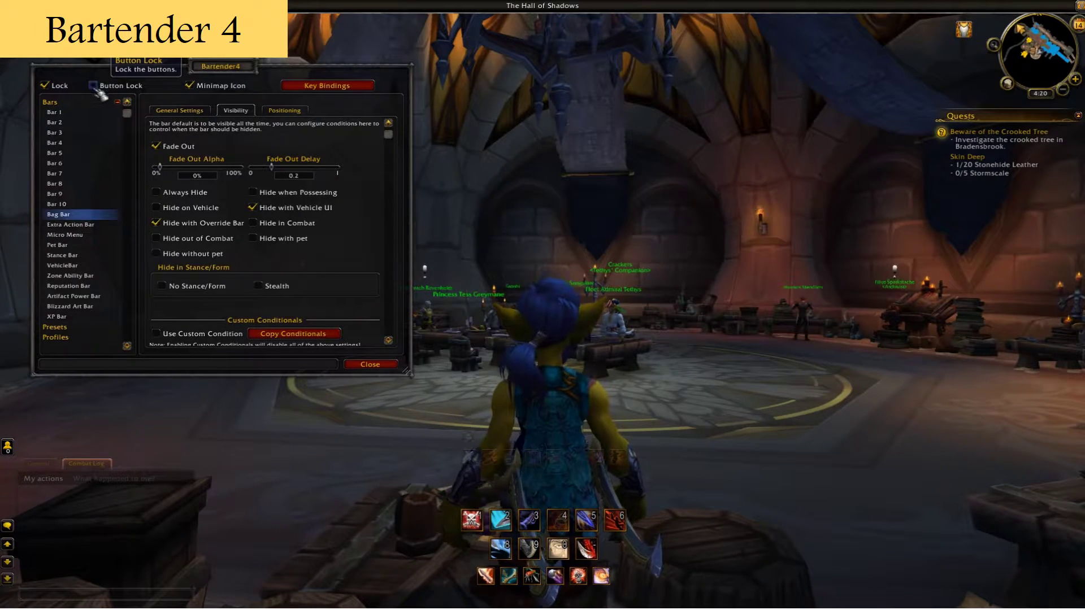
{"action": "left_click_drag", "start_coordinate": [615, 519], "coordinate": [632, 441]}
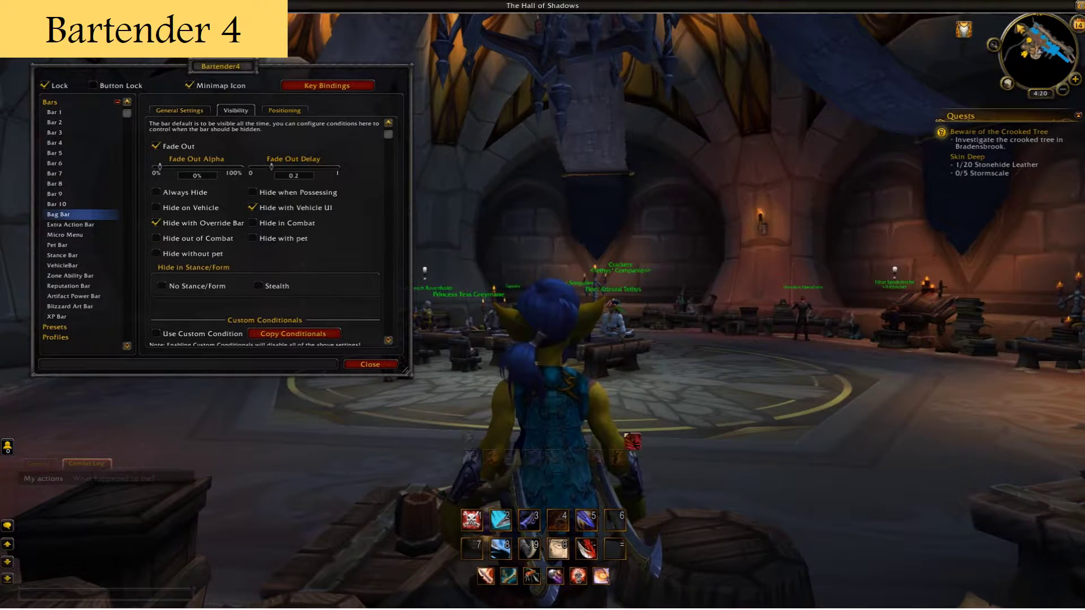
{"action": "left_click_drag", "start_coordinate": [615, 545], "coordinate": [780, 503]}
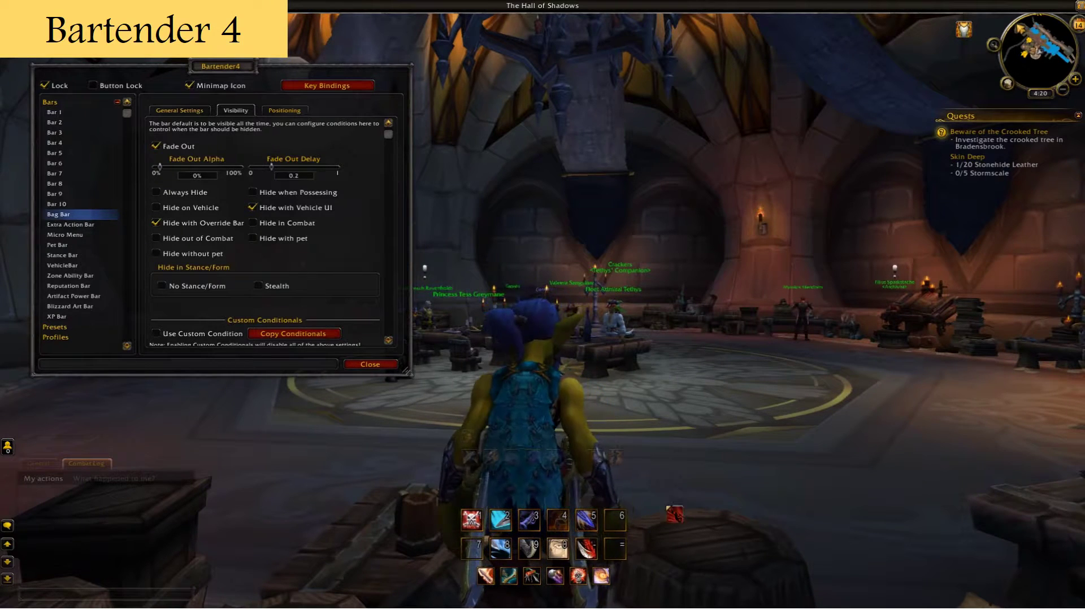
{"action": "left_click", "coordinate": [622, 520]}
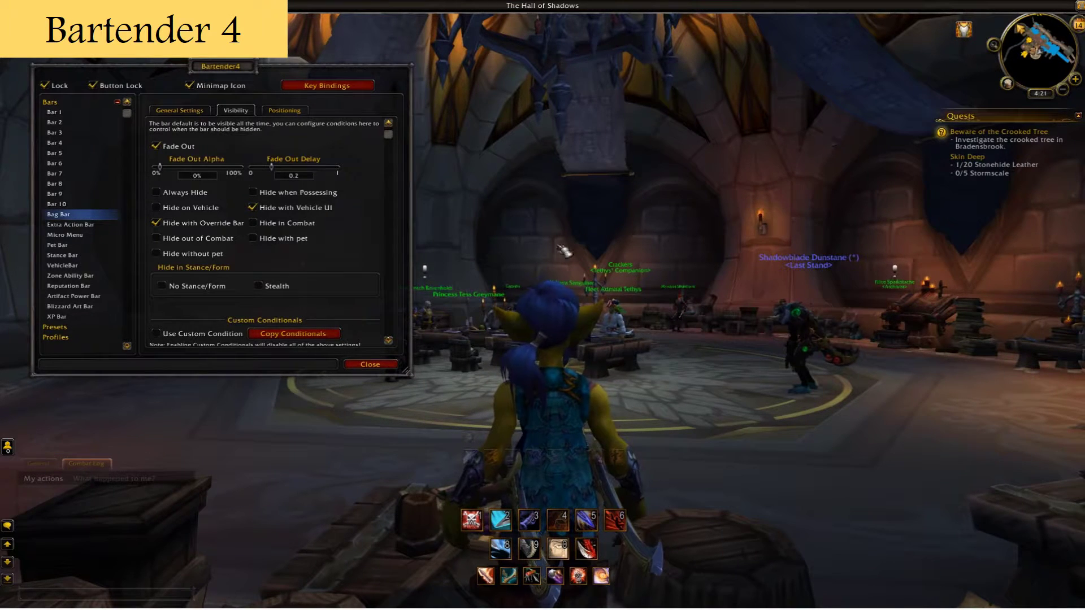
{"action": "left_click", "coordinate": [393, 367]}
Swing the camera to face the goblin and make her /wave
{"action": "left_click_drag", "start_coordinate": [393, 367], "coordinate": [763, 368]}
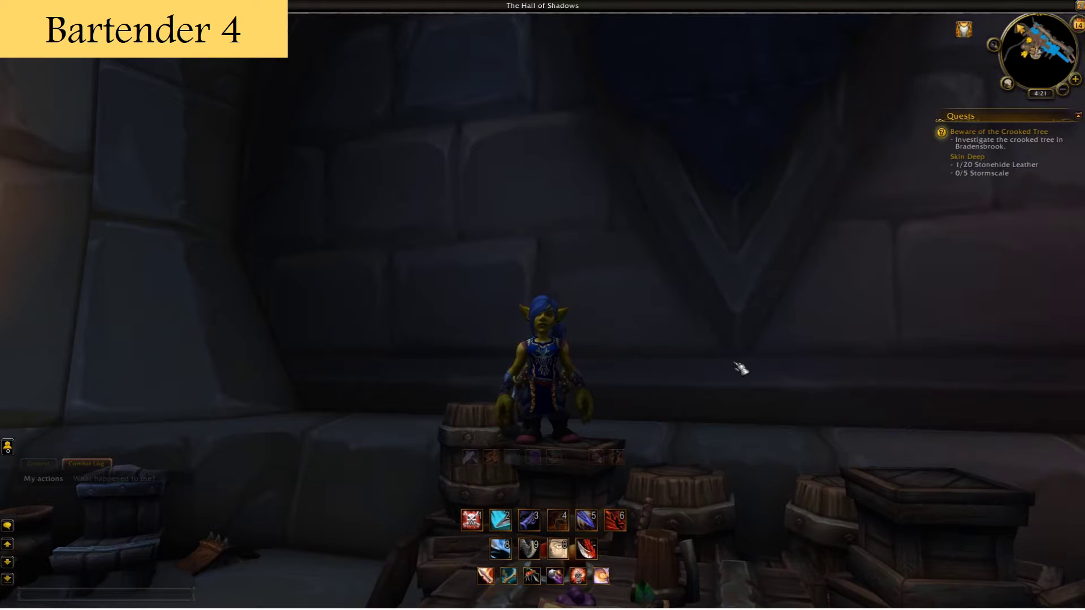
{"action": "type", "text": "/wave"}
{"action": "key", "text": "Return"}
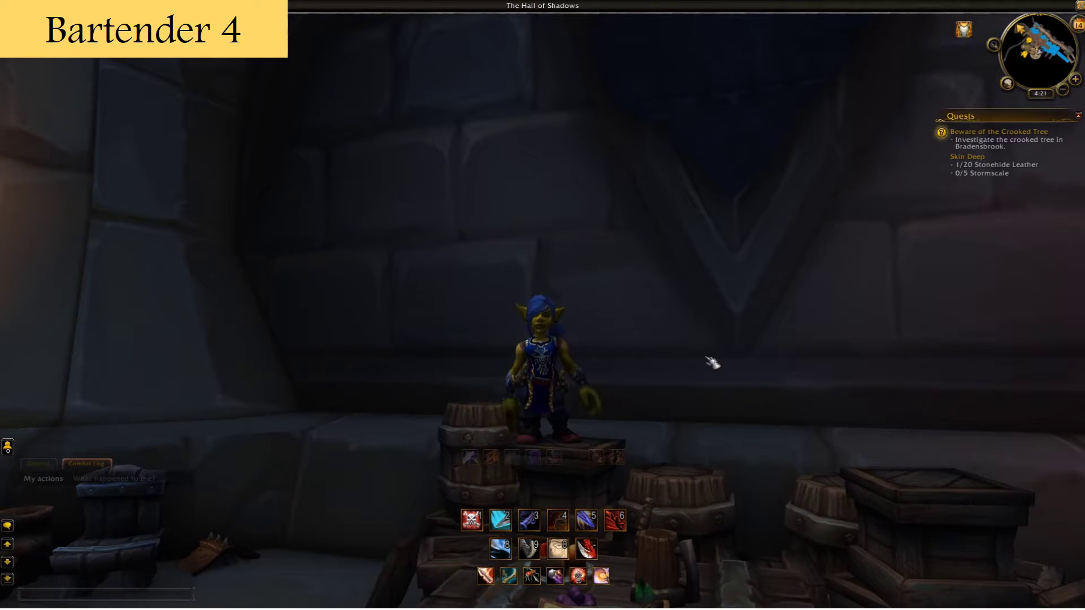
{"action": "mouse_move", "coordinate": [614, 603]}
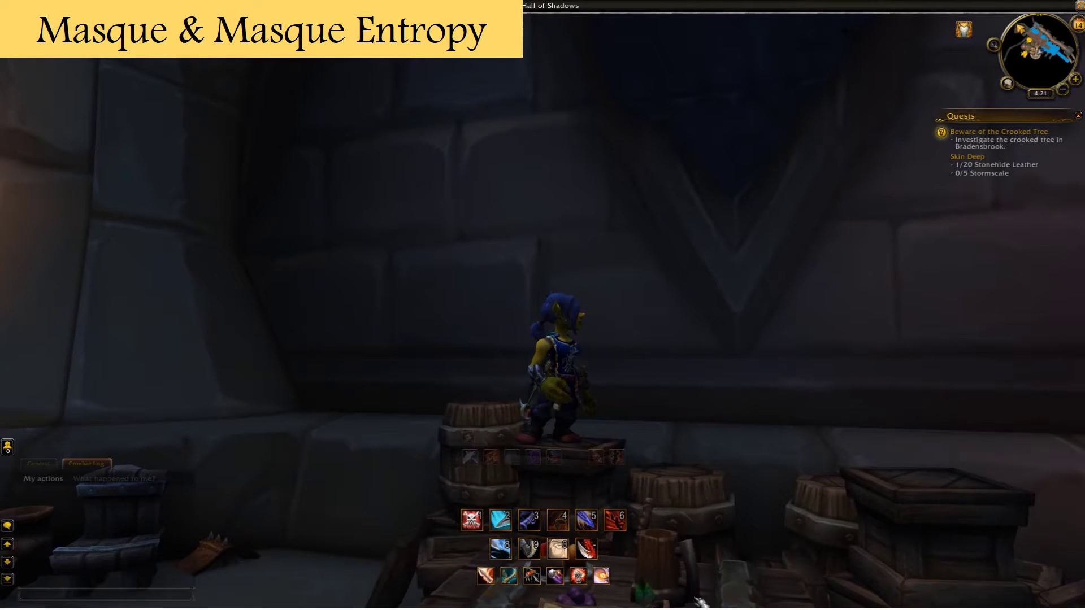
Go to Interface > AddOns > Masque and load the Masque options
{"action": "left_click", "coordinate": [607, 604]}
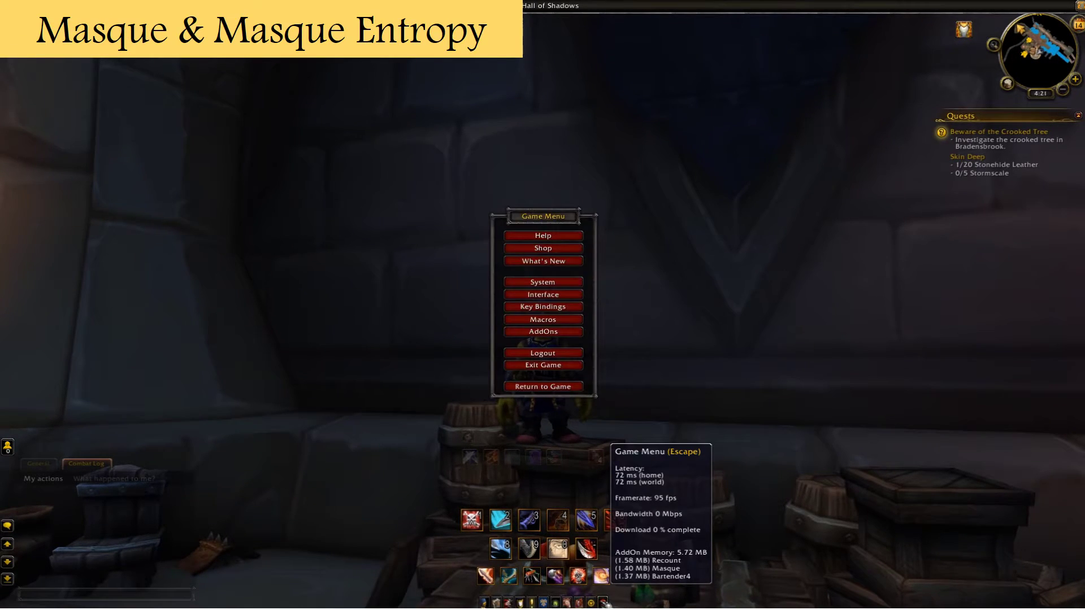
{"action": "left_click", "coordinate": [559, 297]}
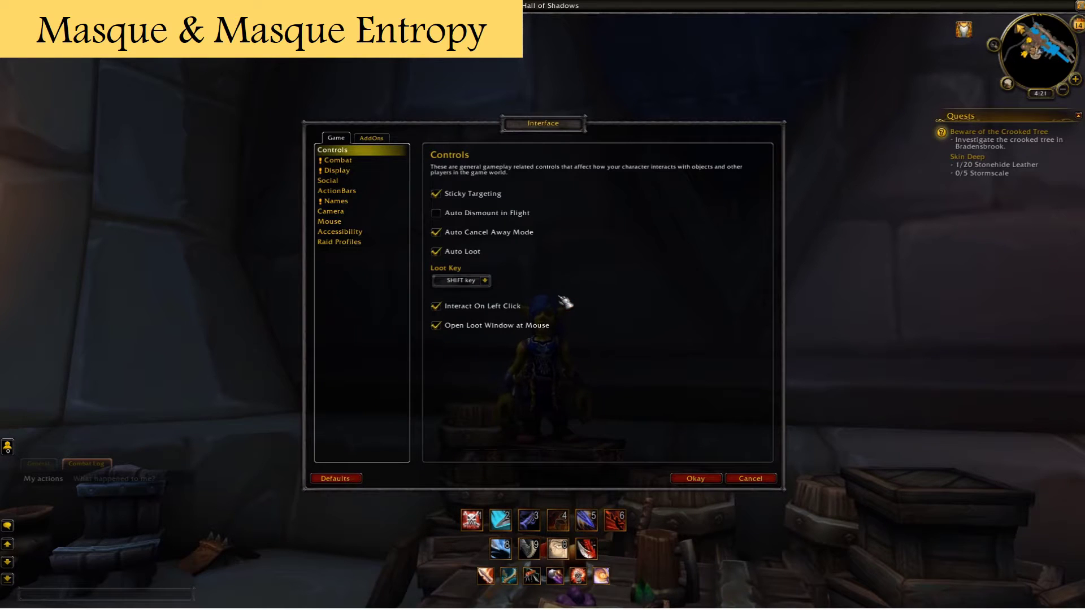
{"action": "left_click", "coordinate": [377, 140]}
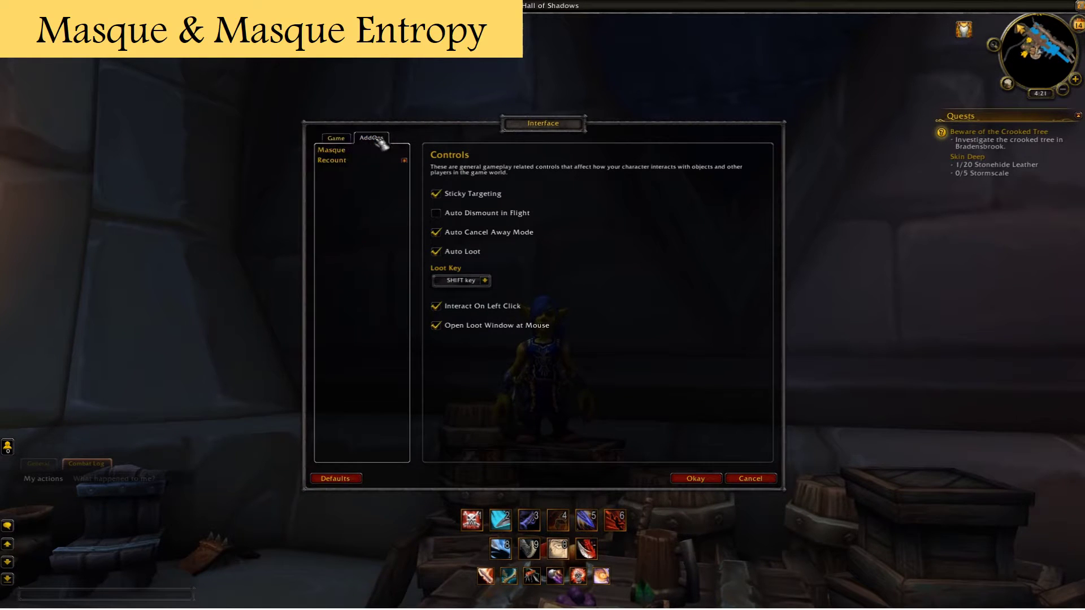
{"action": "left_click", "coordinate": [346, 151]}
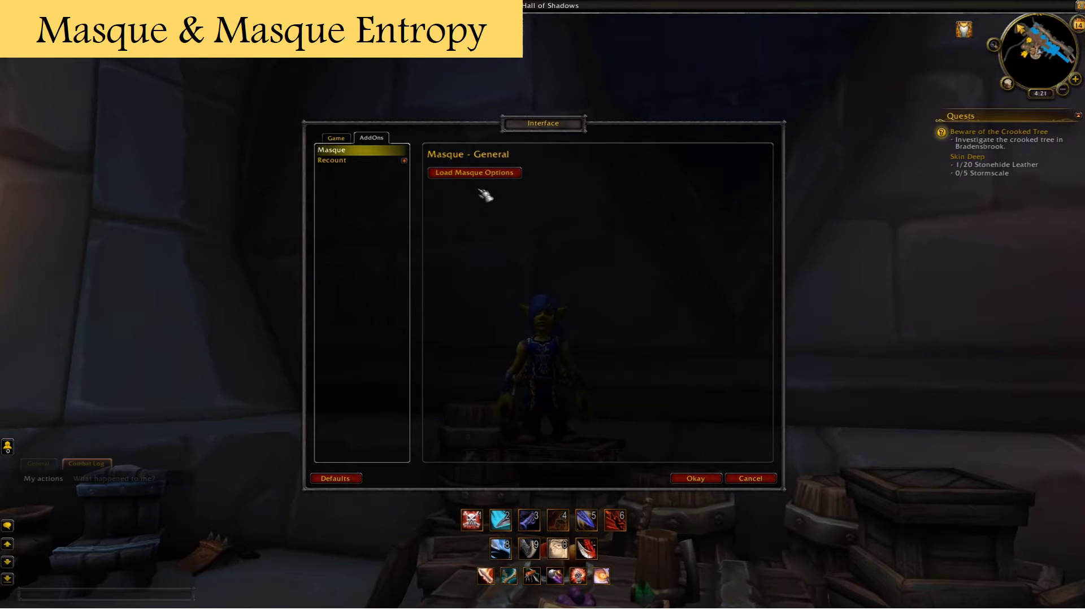
{"action": "left_click", "coordinate": [507, 179]}
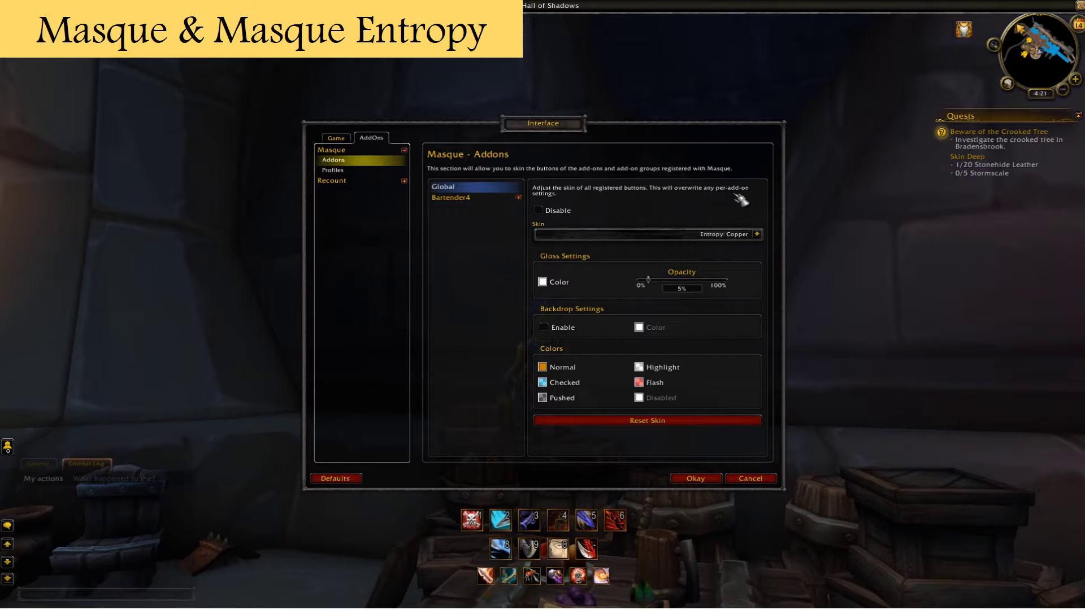
Preview the Blizzard, Dream, and Entropy Adamantite, Bronze, Cobalt and Iron button skins
{"action": "left_click", "coordinate": [757, 234]}
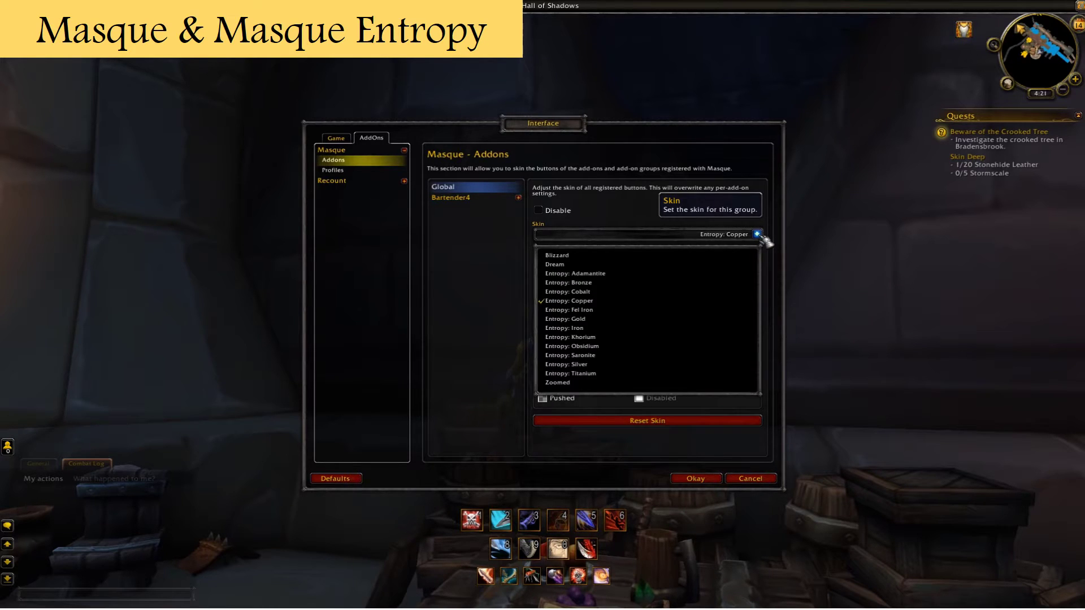
{"action": "left_click", "coordinate": [675, 257]}
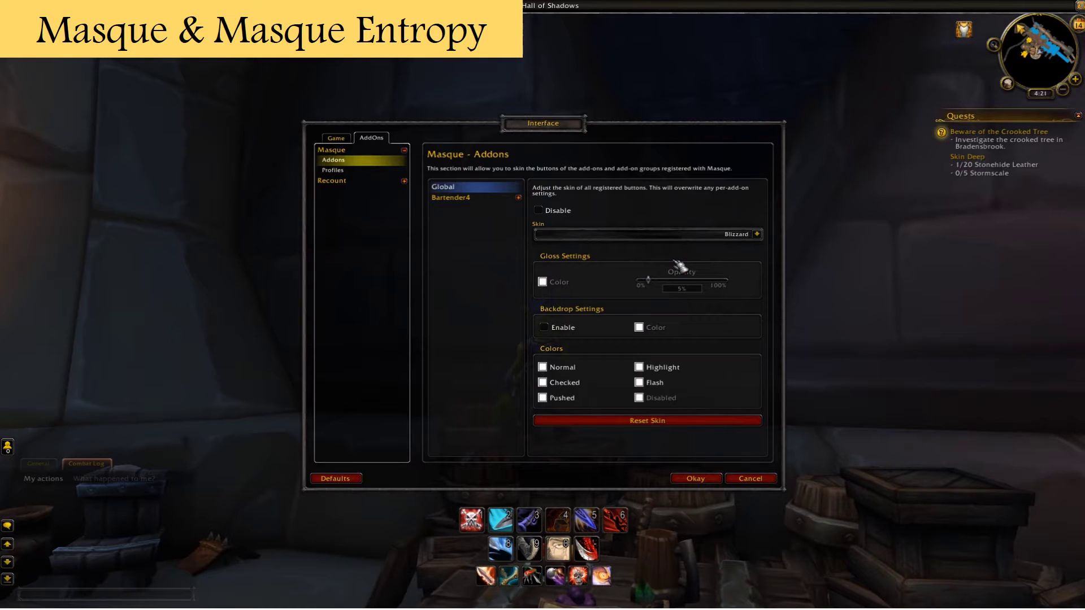
{"action": "left_click", "coordinate": [757, 234]}
{"action": "left_click", "coordinate": [656, 274]}
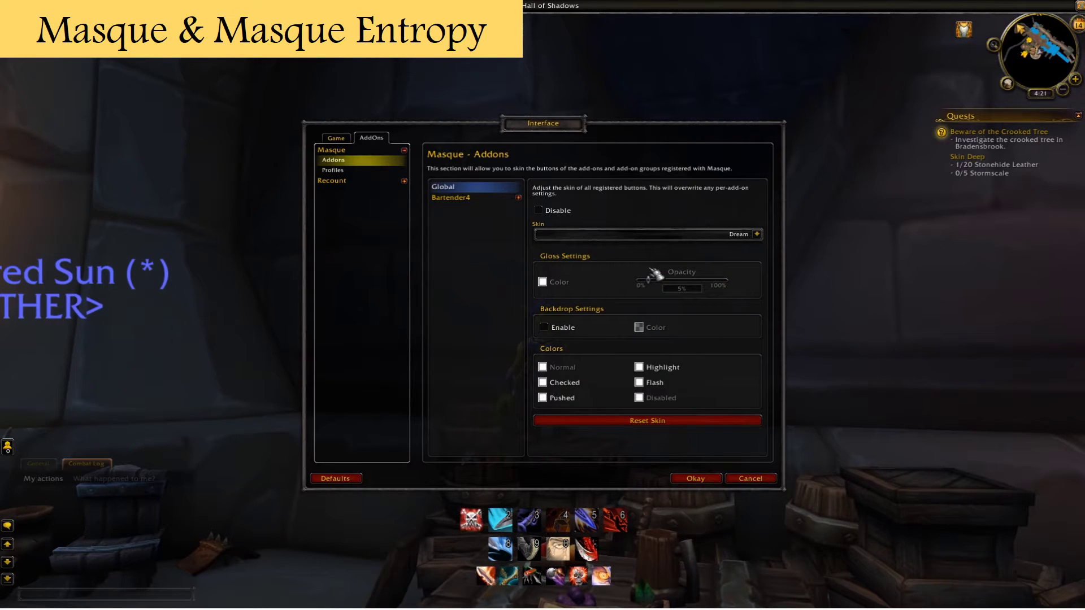
{"action": "left_click", "coordinate": [757, 235]}
{"action": "left_click", "coordinate": [650, 276]}
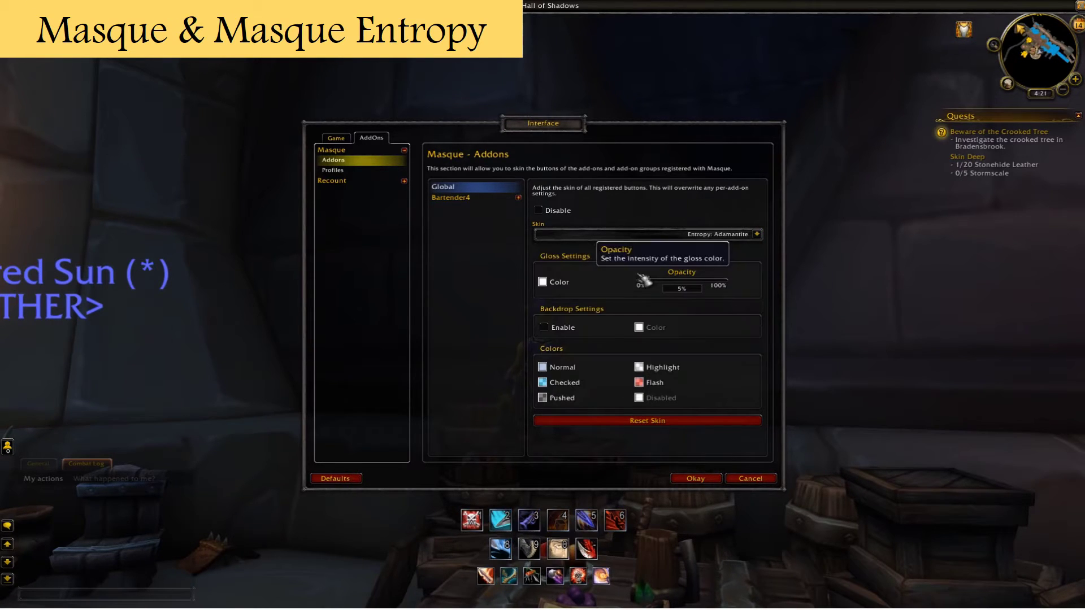
{"action": "left_click", "coordinate": [757, 235]}
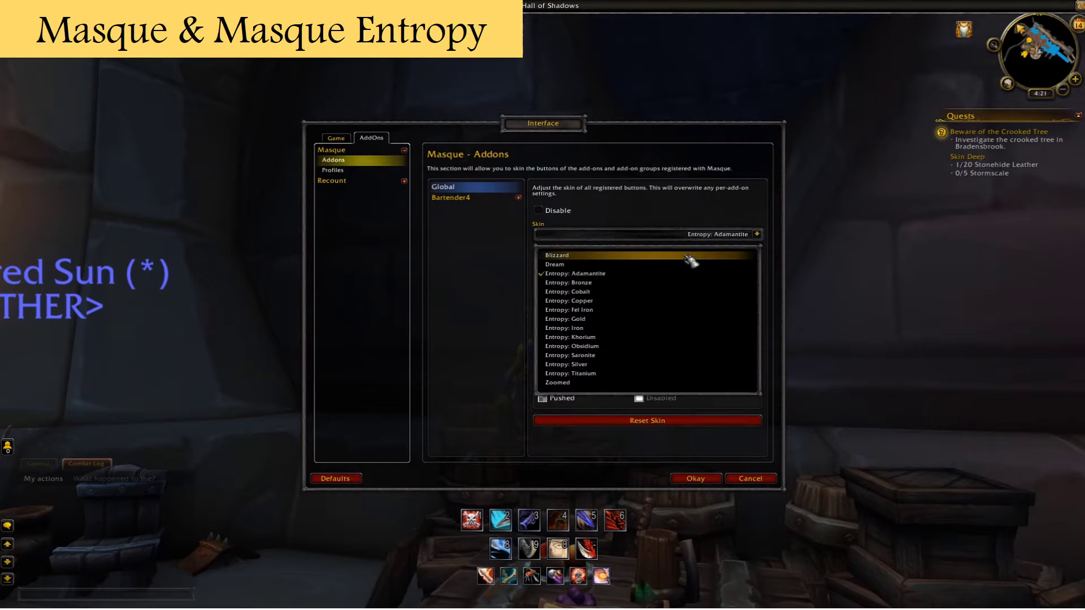
{"action": "left_click", "coordinate": [639, 286]}
{"action": "left_click", "coordinate": [757, 235]}
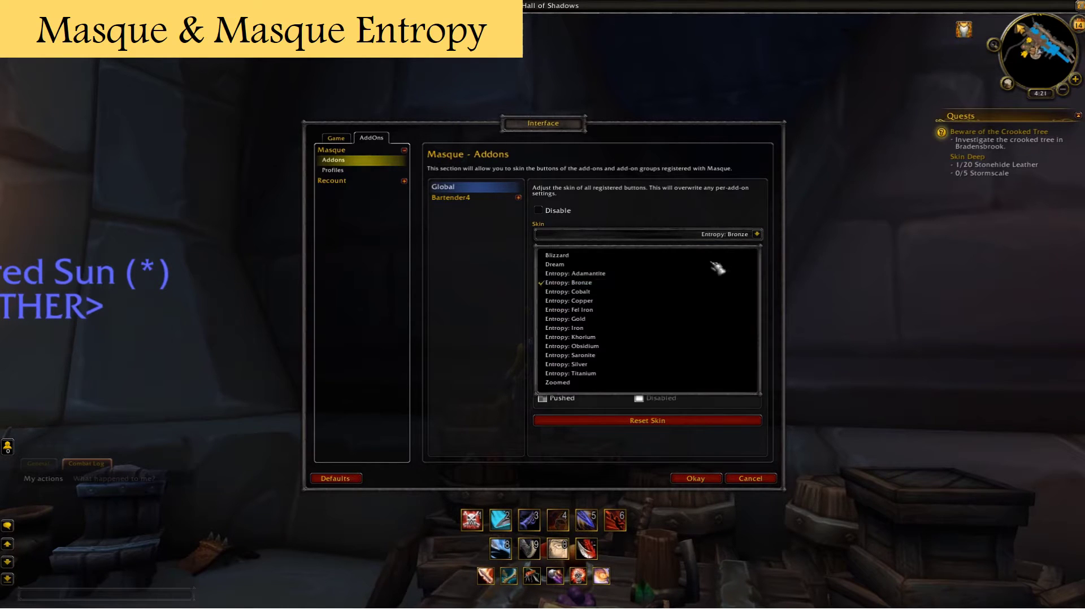
{"action": "left_click", "coordinate": [625, 297]}
{"action": "left_click", "coordinate": [757, 234]}
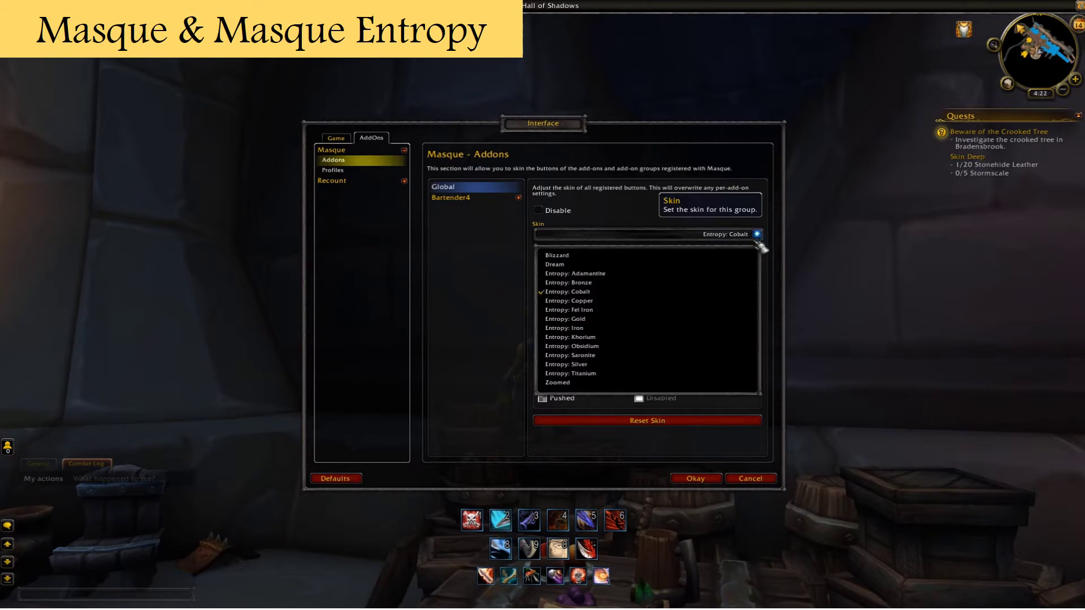
{"action": "left_click", "coordinate": [634, 332]}
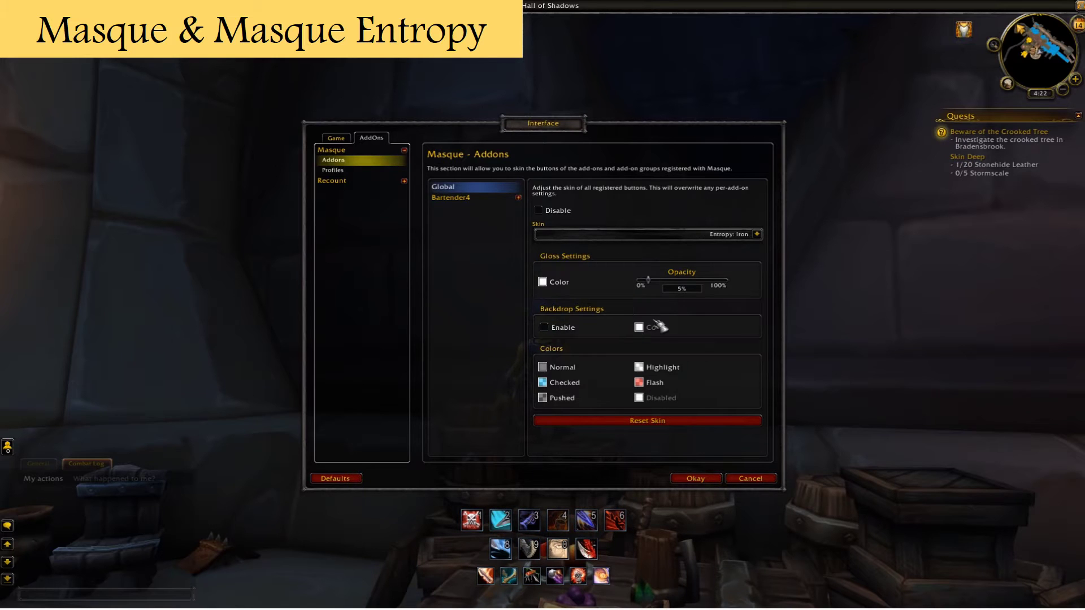
Preview Khorium, Saronite, Titanium and Fel Iron, then apply Entropy: Copper with 20% gloss opacity
{"action": "left_click", "coordinate": [757, 234]}
{"action": "left_click", "coordinate": [603, 339]}
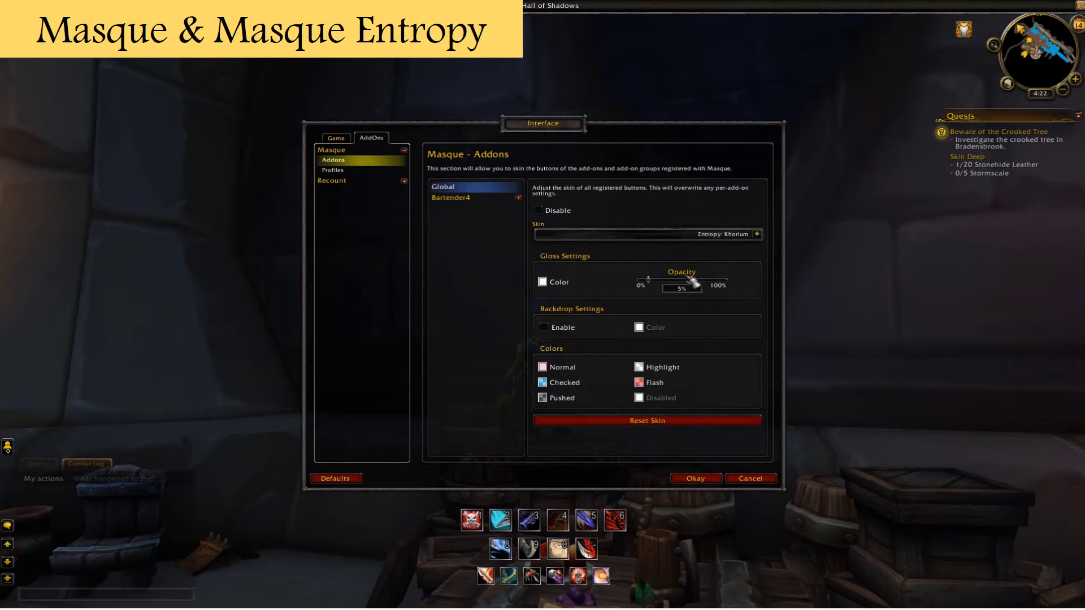
{"action": "left_click", "coordinate": [757, 234]}
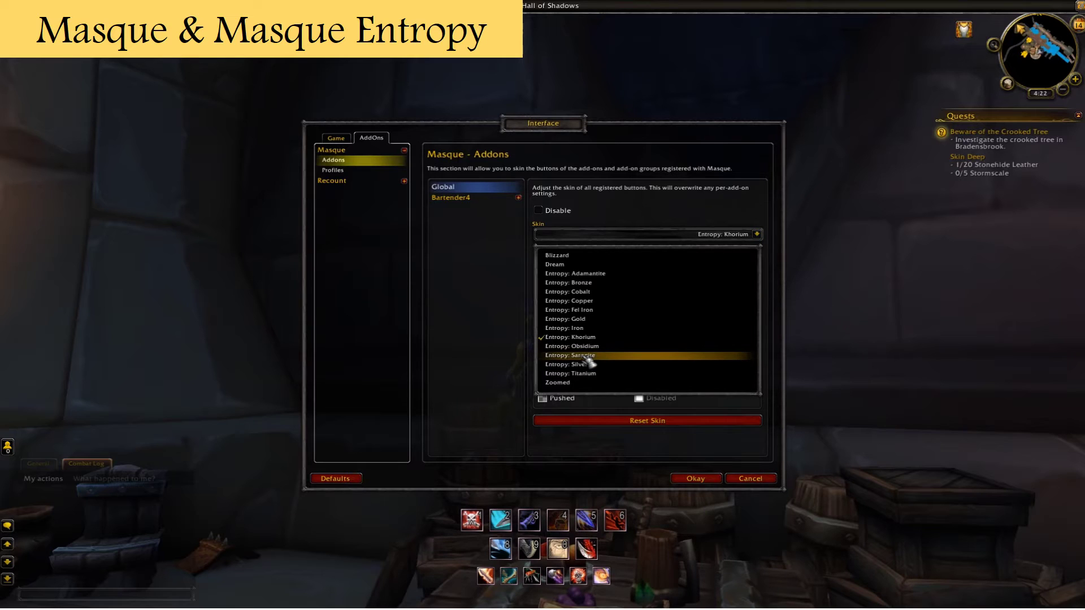
{"action": "left_click", "coordinate": [647, 356]}
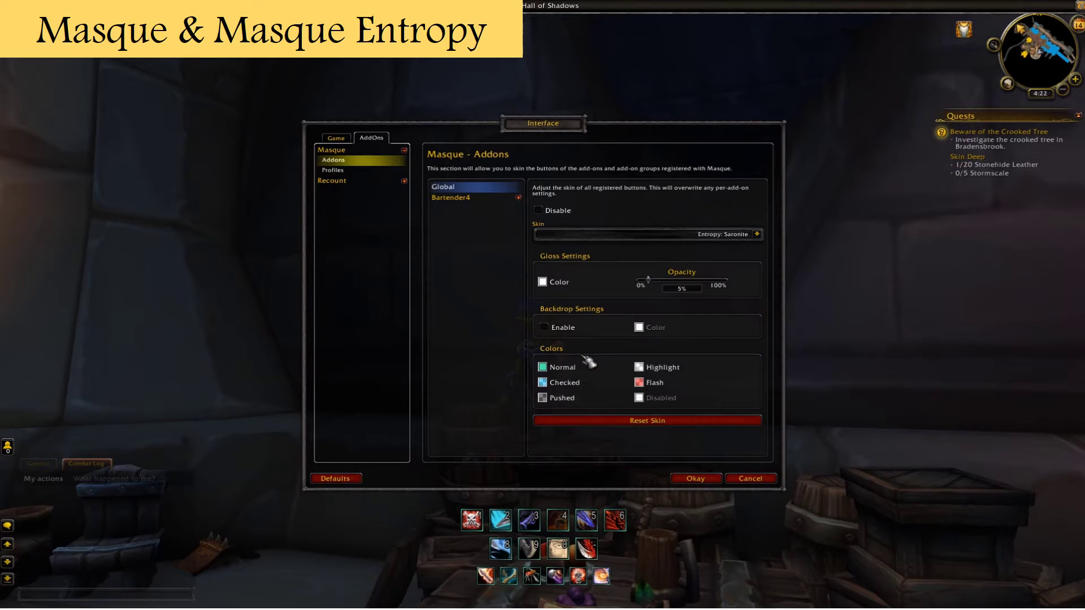
{"action": "left_click", "coordinate": [757, 234]}
{"action": "left_click", "coordinate": [639, 378]}
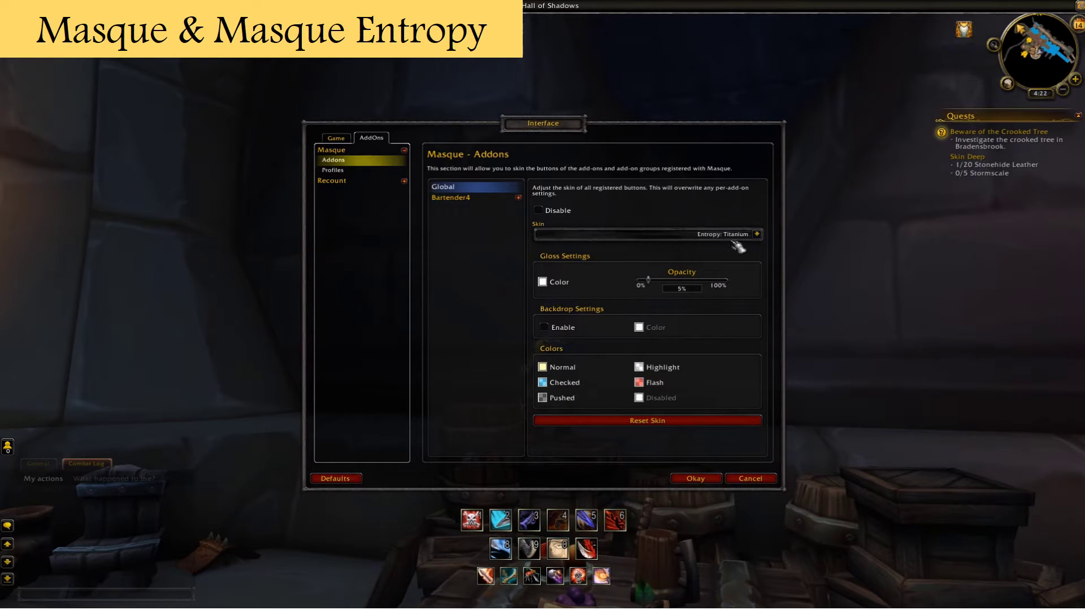
{"action": "left_click", "coordinate": [757, 235]}
{"action": "left_click", "coordinate": [602, 311]}
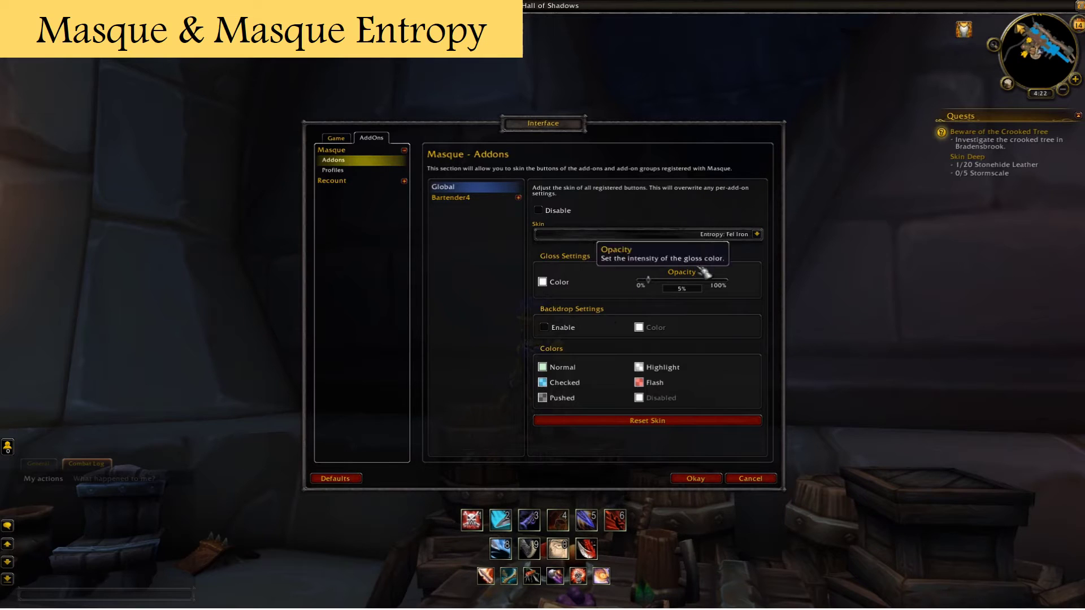
{"action": "left_click", "coordinate": [757, 235]}
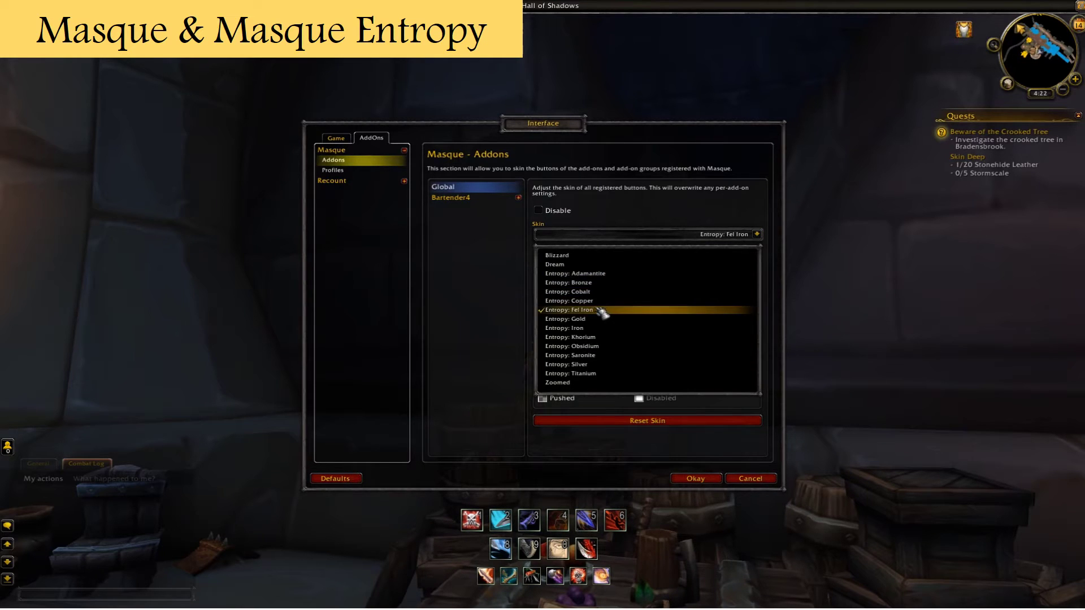
{"action": "left_click", "coordinate": [600, 308]}
{"action": "mouse_move", "coordinate": [654, 284]}
{"action": "left_mouse_down"}
{"action": "mouse_move", "coordinate": [752, 285]}
{"action": "mouse_move", "coordinate": [673, 292]}
{"action": "left_mouse_up"}
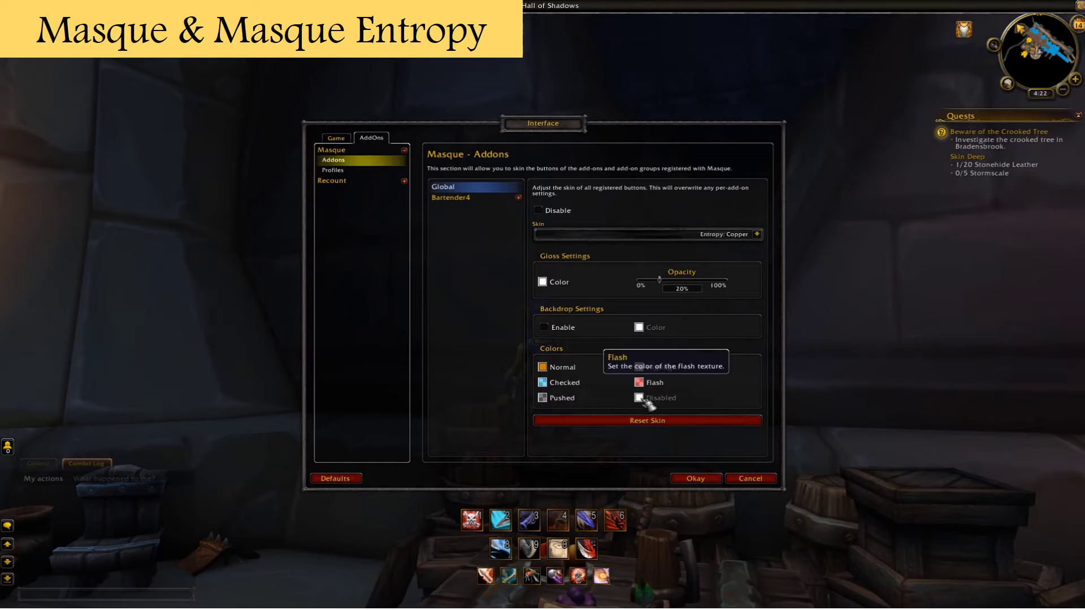
Close Interface options and the Game Menu, then make the goblin wave with /wave
{"action": "left_click", "coordinate": [686, 479]}
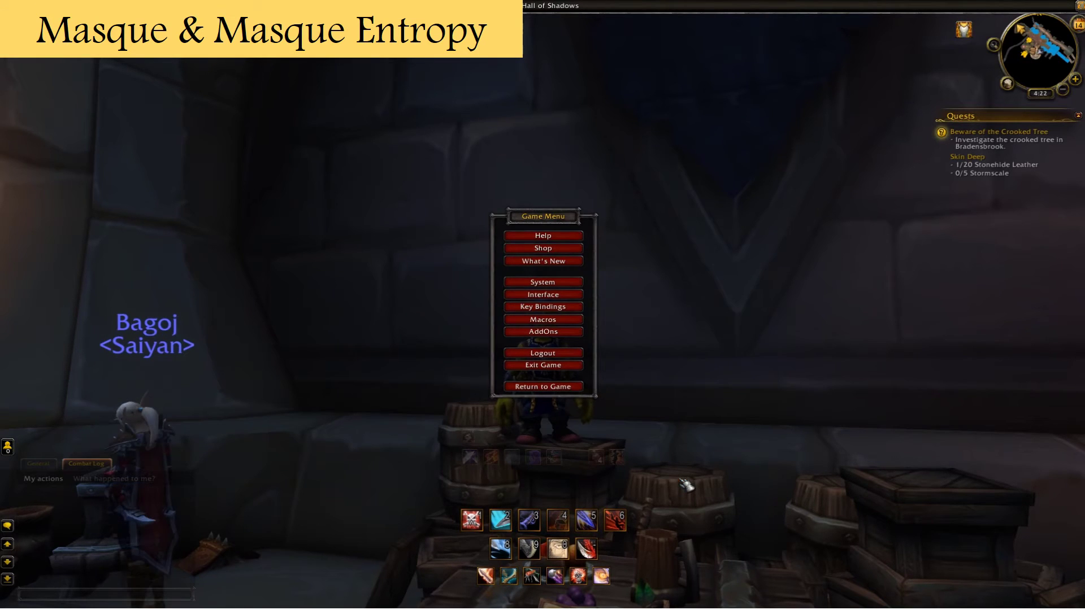
{"action": "left_click", "coordinate": [571, 387]}
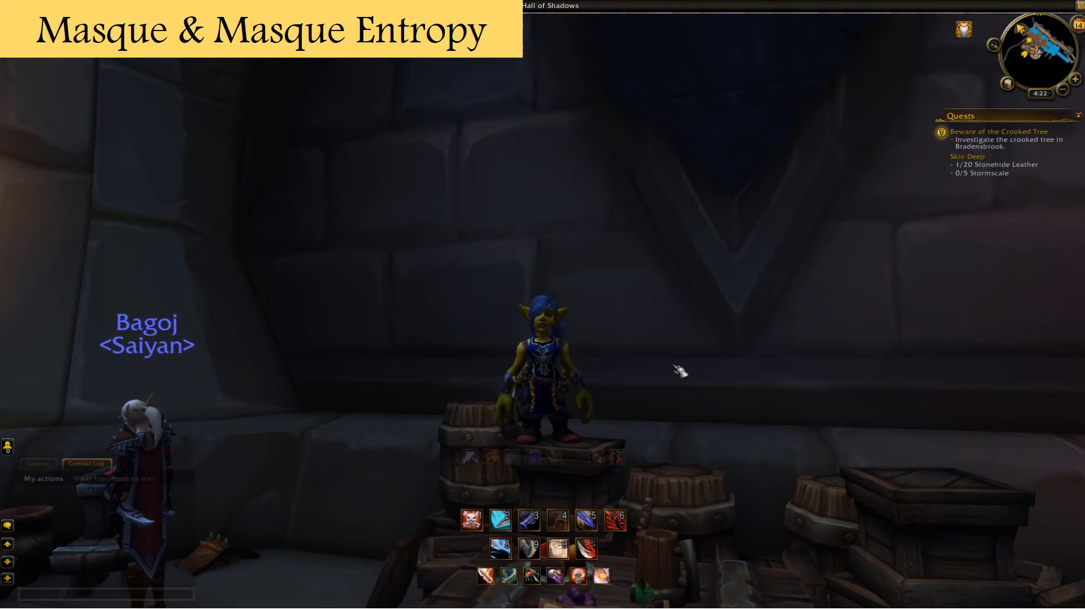
{"action": "type", "text": "/wav"}
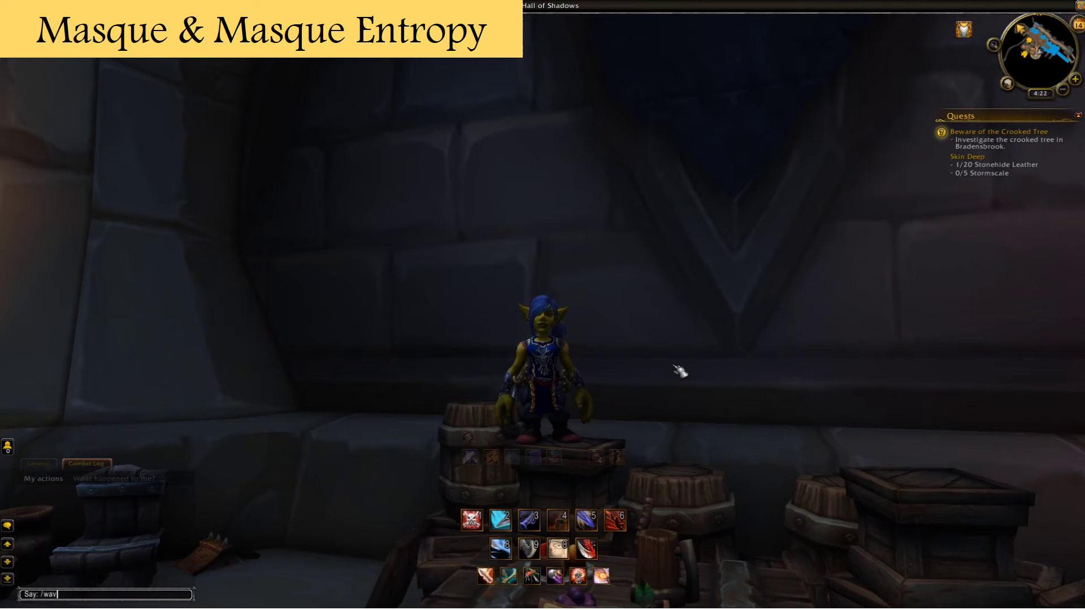
{"action": "type", "text": "e"}
{"action": "key", "text": "Return"}
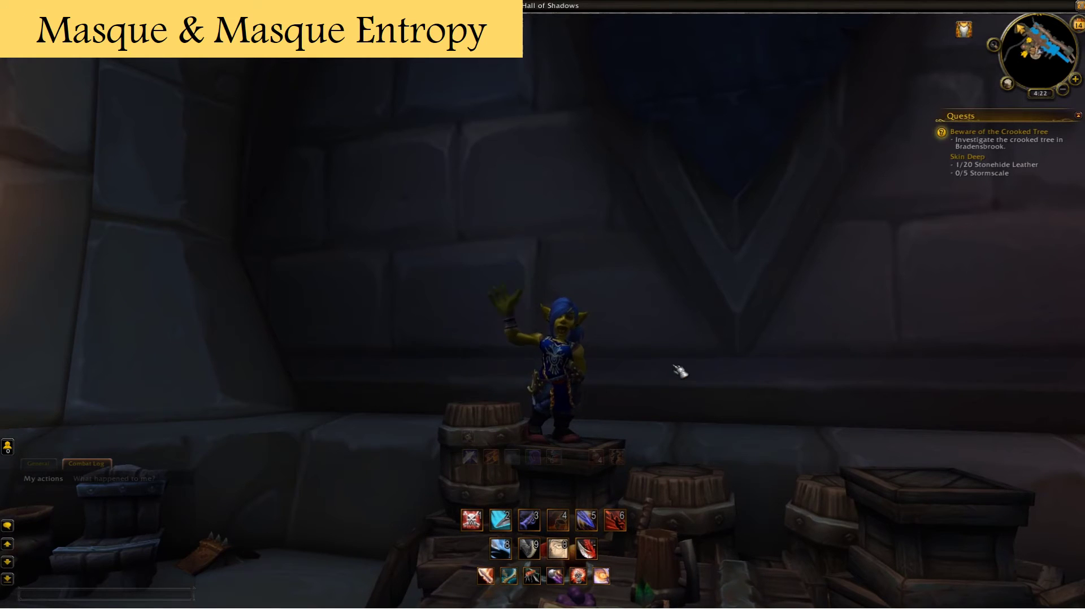